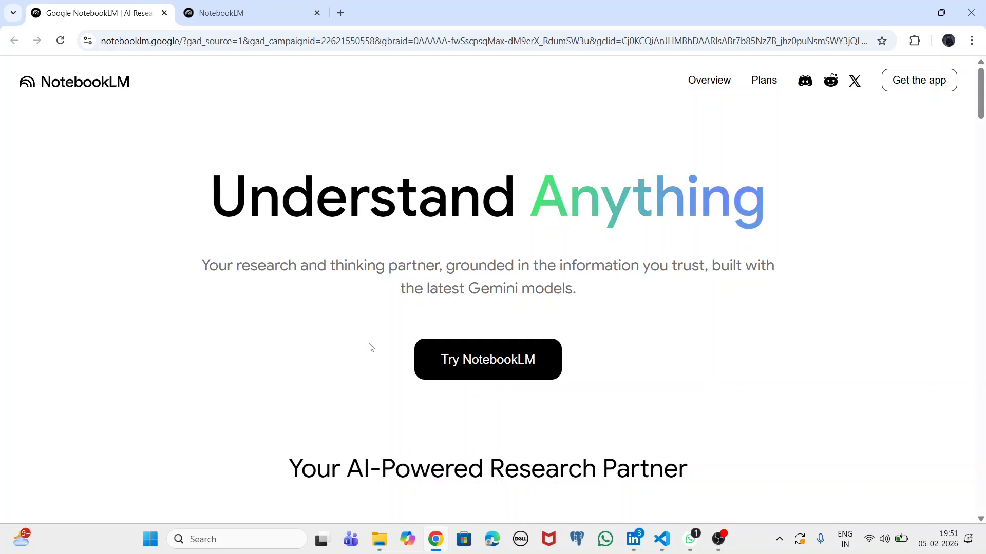
Launch the NotebookLM workspace from the product's landing page
{"action": "scroll", "coordinate": [342, 386], "scroll_direction": "down", "scroll_amount": 2}
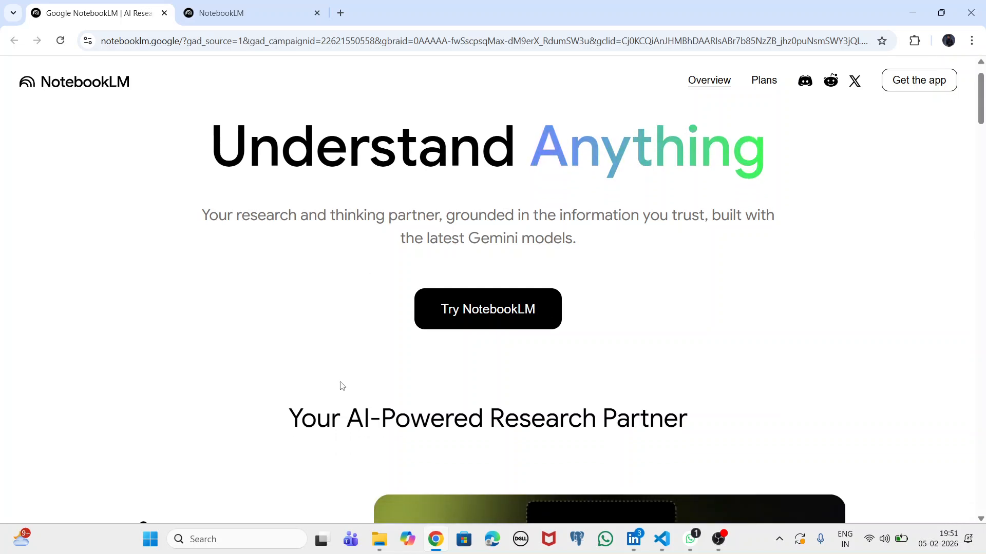
{"action": "scroll", "coordinate": [341, 382], "scroll_direction": "up", "scroll_amount": 1}
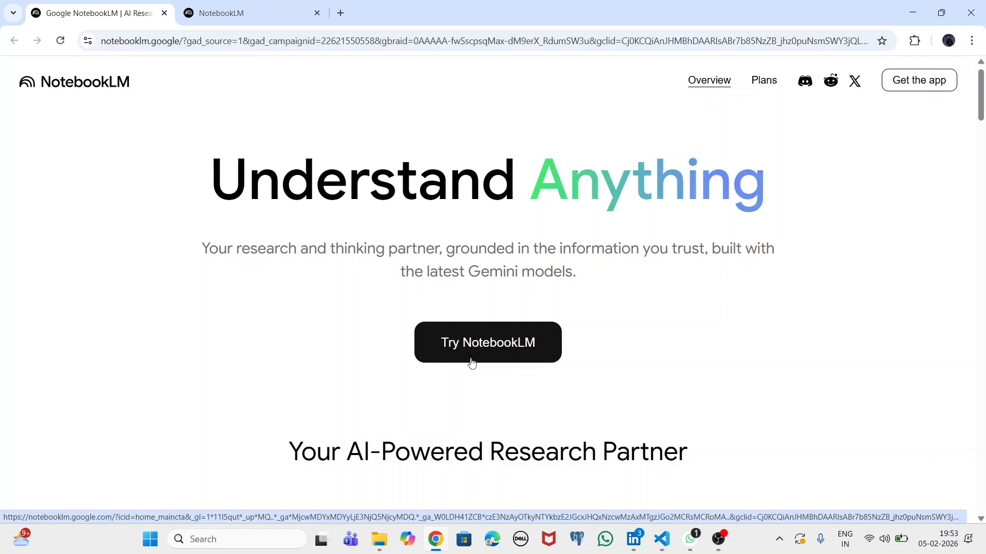
{"action": "left_click", "coordinate": [491, 341]}
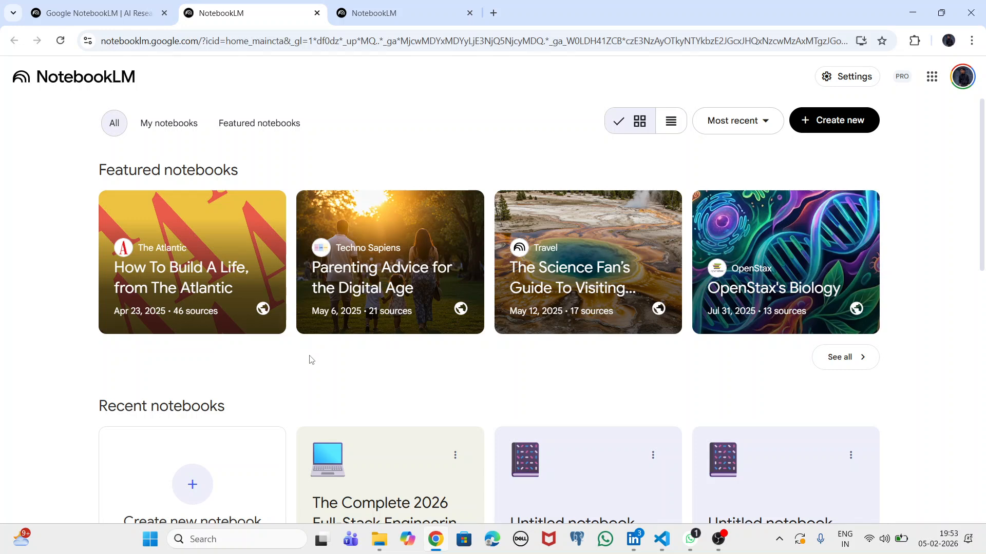
Look through the featured and recent notebooks and create a new notebook
{"action": "scroll", "coordinate": [310, 359], "scroll_direction": "down", "scroll_amount": 1}
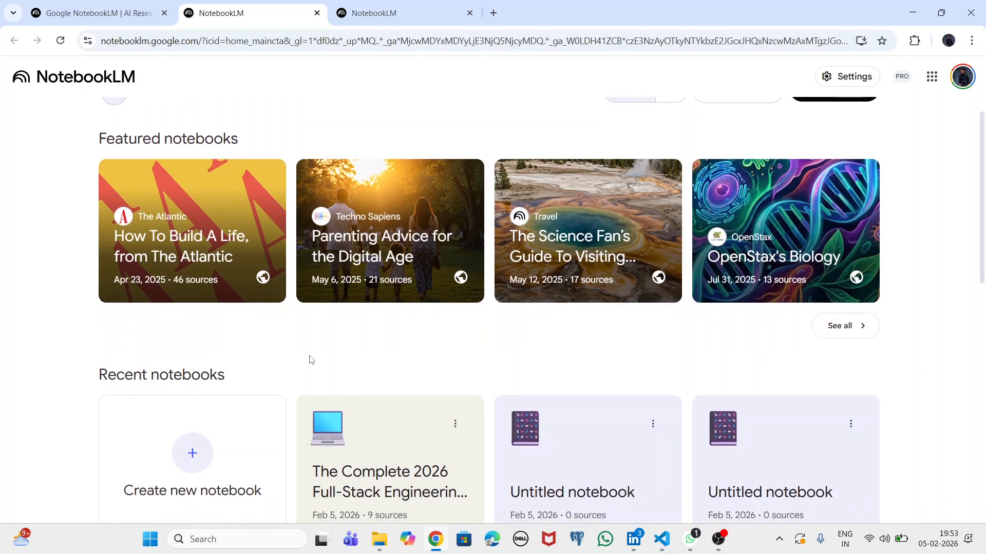
{"action": "scroll", "coordinate": [236, 397], "scroll_direction": "down", "scroll_amount": 5}
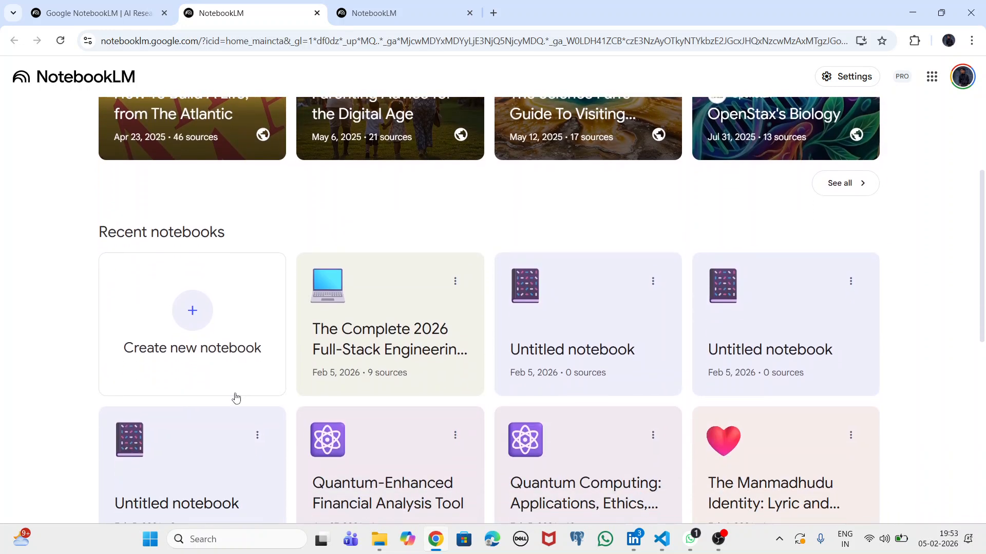
{"action": "scroll", "coordinate": [216, 262], "scroll_direction": "down", "scroll_amount": 3}
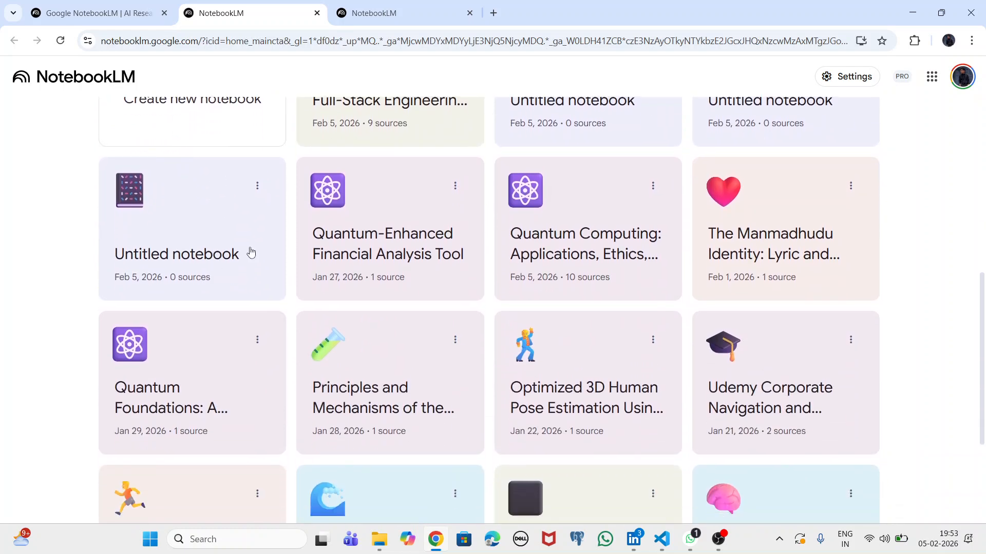
{"action": "scroll", "coordinate": [355, 348], "scroll_direction": "down", "scroll_amount": 2}
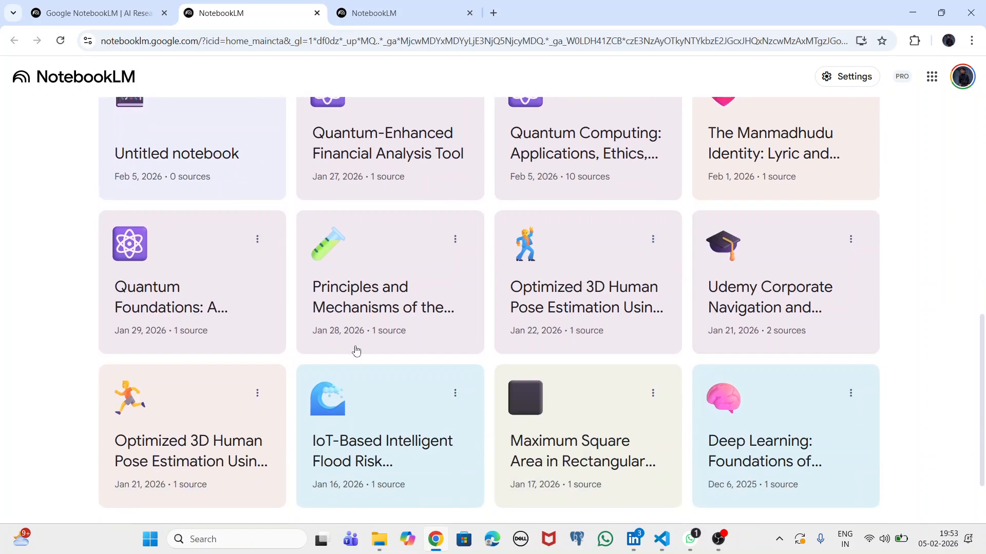
{"action": "scroll", "coordinate": [229, 302], "scroll_direction": "up", "scroll_amount": 5}
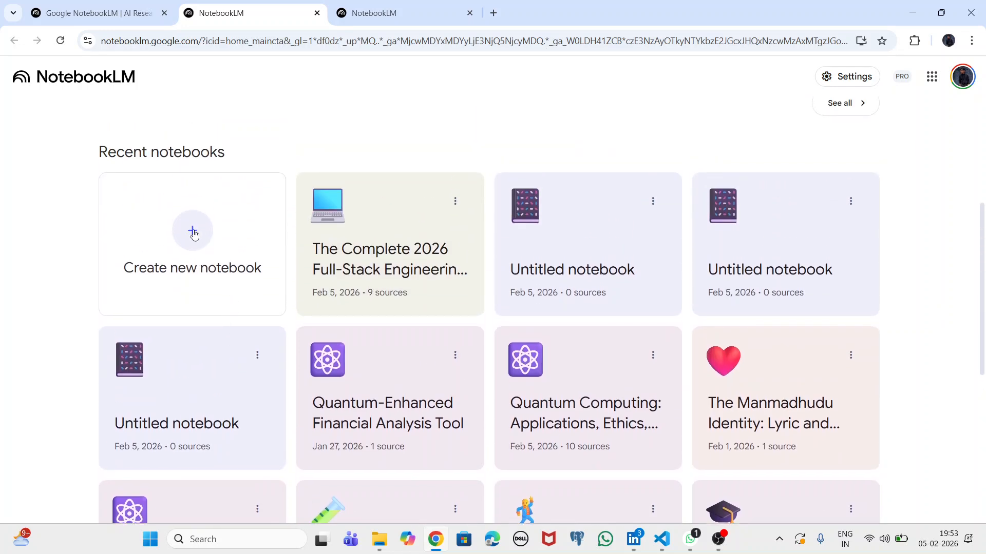
{"action": "left_click", "coordinate": [193, 234]}
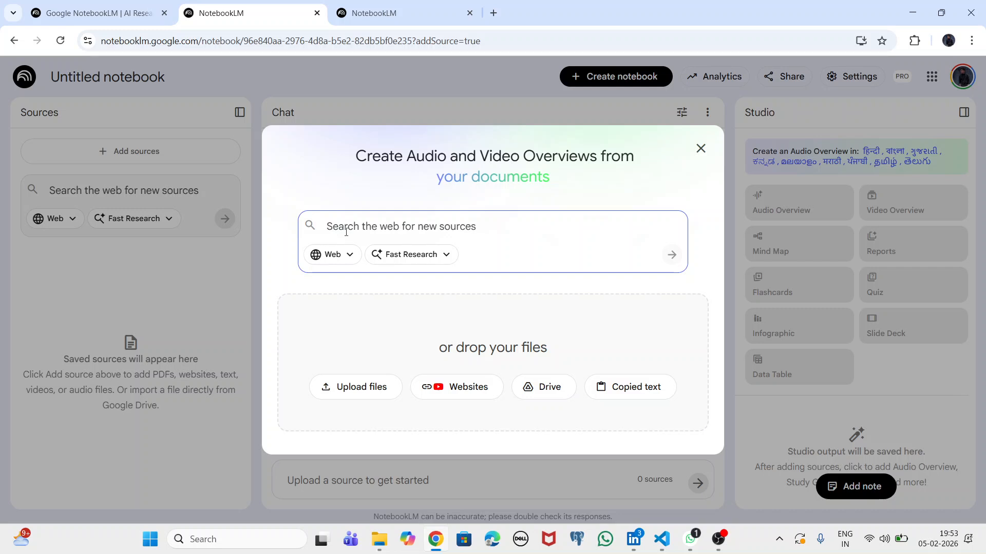
Examine the search origin choices and the research mode choices for finding new sources
{"action": "left_click", "coordinate": [347, 259]}
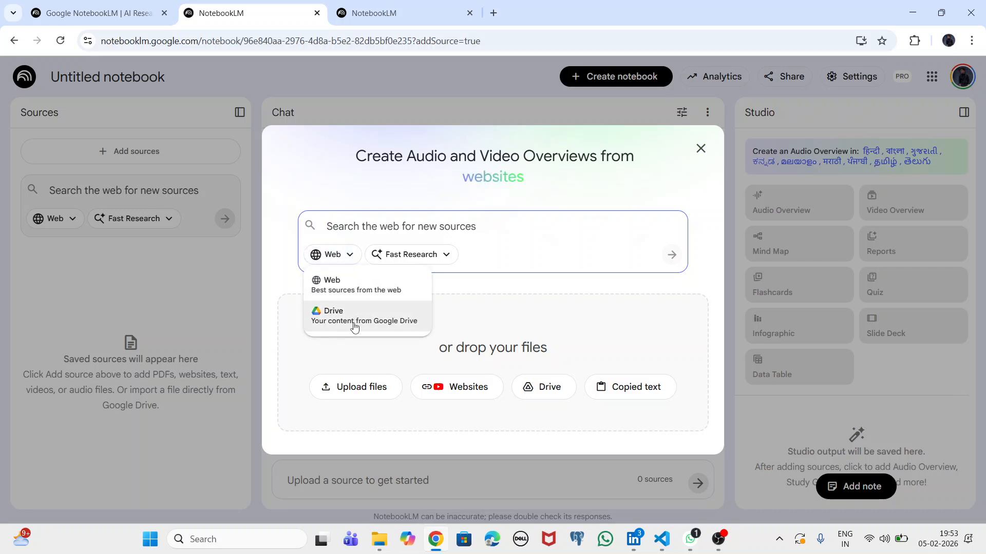
{"action": "left_click", "coordinate": [348, 242]}
{"action": "left_click", "coordinate": [413, 253]}
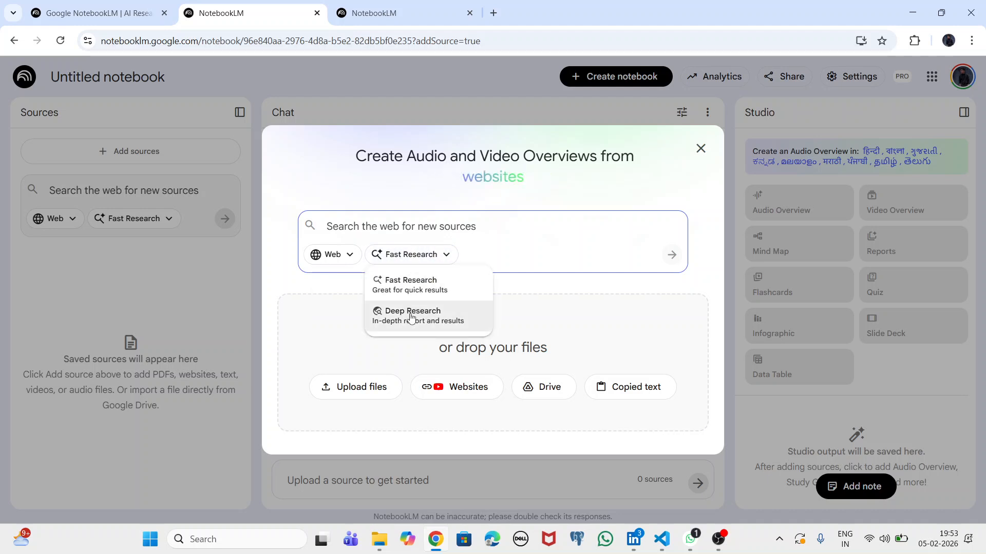
{"action": "left_click", "coordinate": [340, 230]}
Browse the Code Free Education folder on New Volume (D:) for files to upload and close the file chooser without selecting any
{"action": "left_click", "coordinate": [378, 390]}
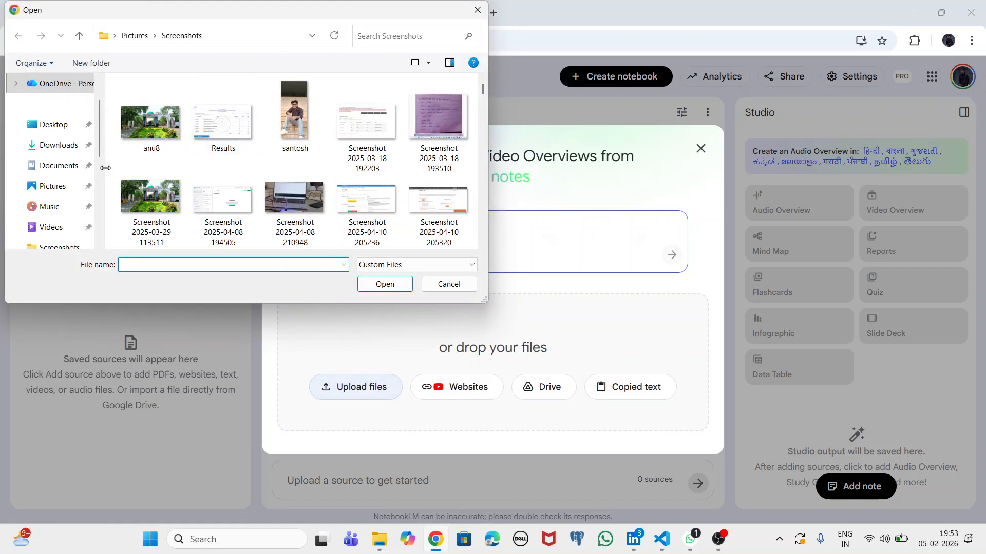
{"action": "left_click", "coordinate": [59, 145]}
{"action": "scroll", "coordinate": [59, 149], "scroll_direction": "down", "scroll_amount": 4}
{"action": "left_click", "coordinate": [65, 207]}
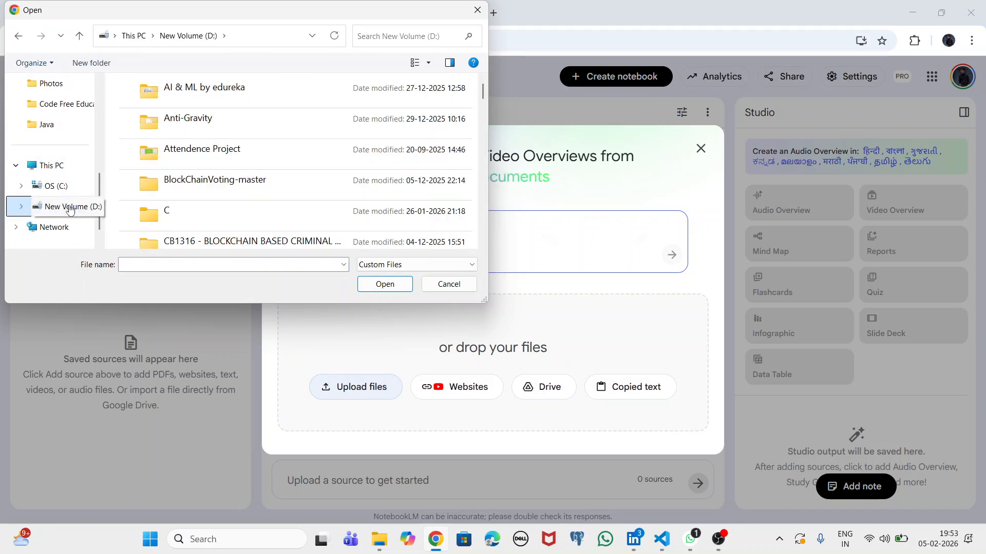
{"action": "scroll", "coordinate": [180, 153], "scroll_direction": "down", "scroll_amount": 3}
{"action": "scroll", "coordinate": [179, 152], "scroll_direction": "down", "scroll_amount": 2}
{"action": "double_click", "coordinate": [200, 143]}
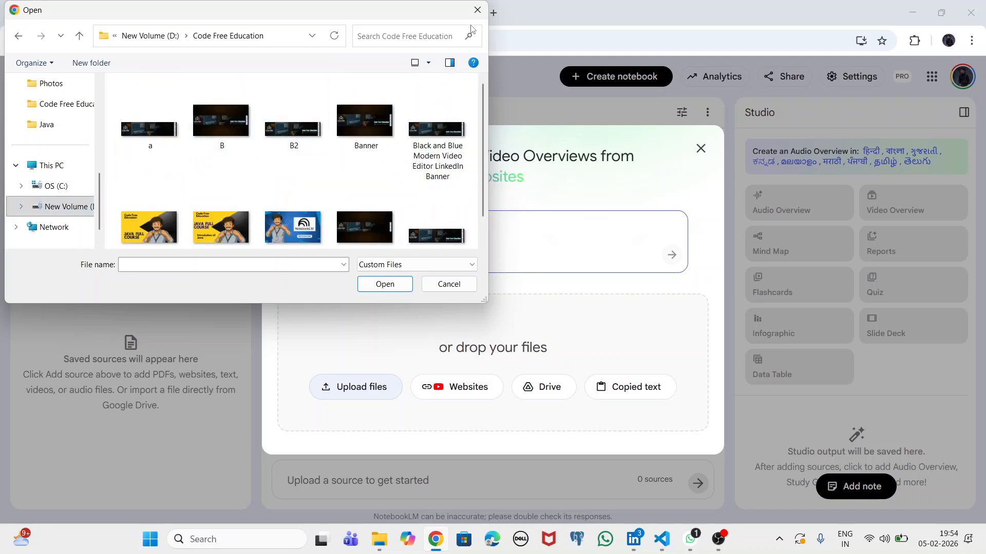
{"action": "left_click", "coordinate": [478, 10]}
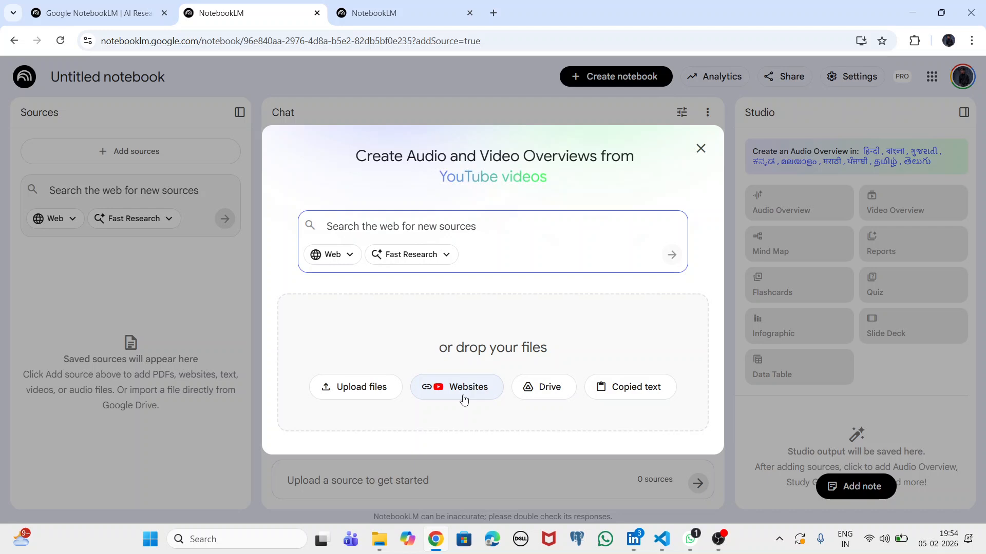
Browse the recent Google Drive files available as sources and close the Drive picker without selecting any
{"action": "left_click", "coordinate": [535, 392]}
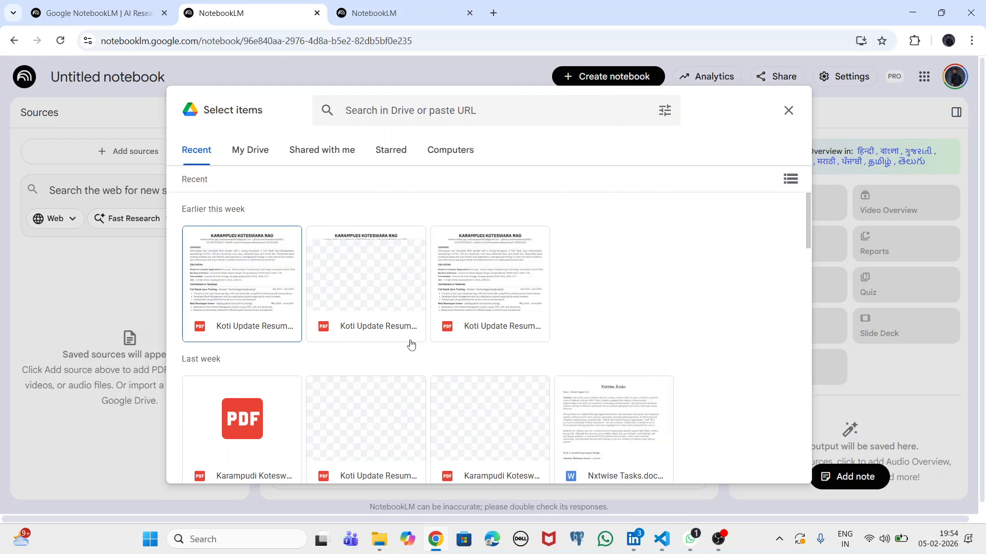
{"action": "scroll", "coordinate": [401, 368], "scroll_direction": "down", "scroll_amount": 3}
{"action": "scroll", "coordinate": [402, 369], "scroll_direction": "down", "scroll_amount": 15}
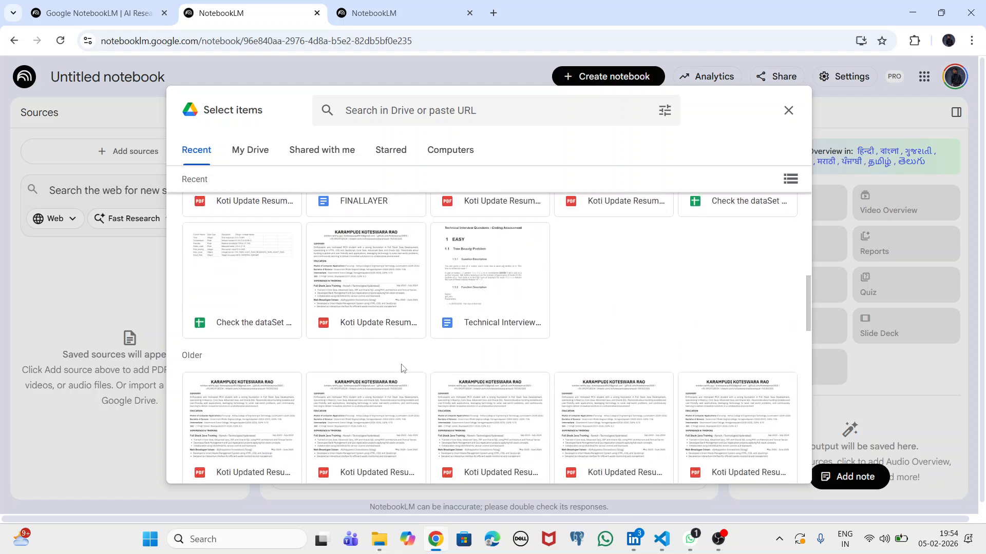
{"action": "scroll", "coordinate": [401, 367], "scroll_direction": "down", "scroll_amount": 3}
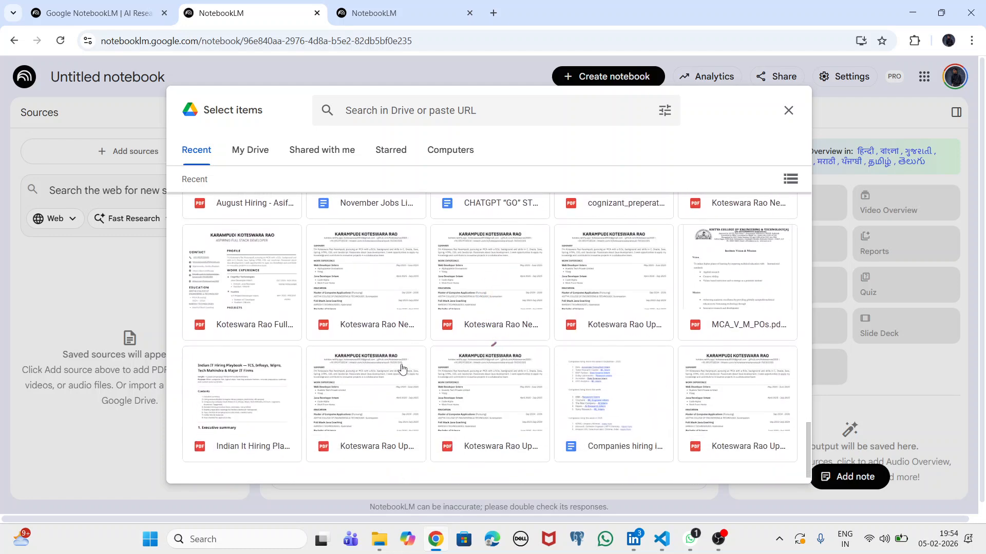
{"action": "scroll", "coordinate": [400, 368], "scroll_direction": "up", "scroll_amount": 1}
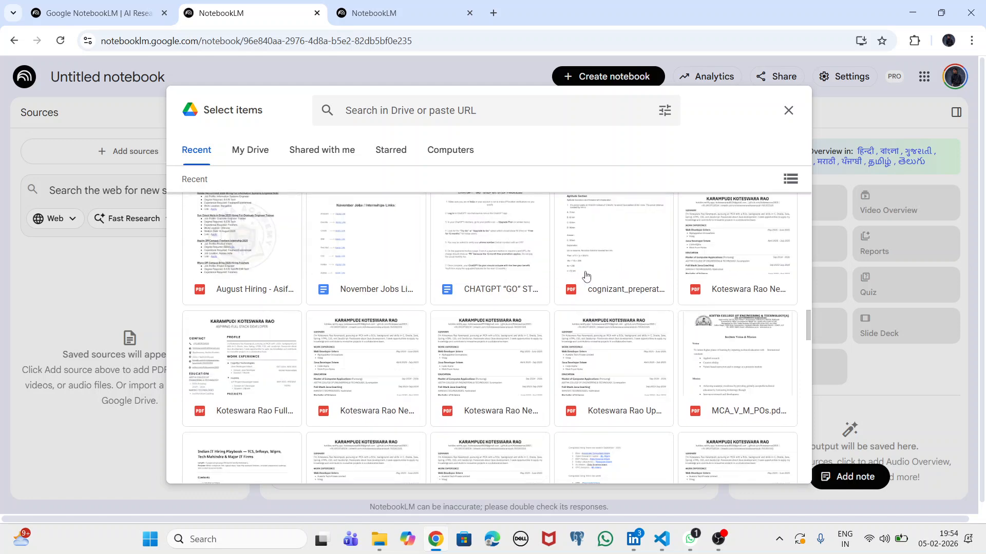
{"action": "scroll", "coordinate": [708, 385], "scroll_direction": "down", "scroll_amount": 4}
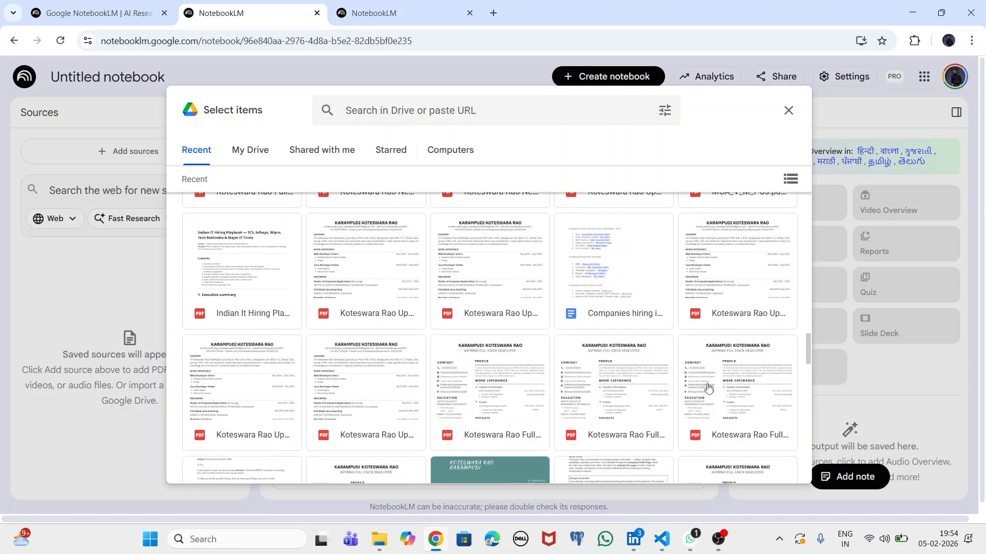
{"action": "left_click", "coordinate": [788, 110]}
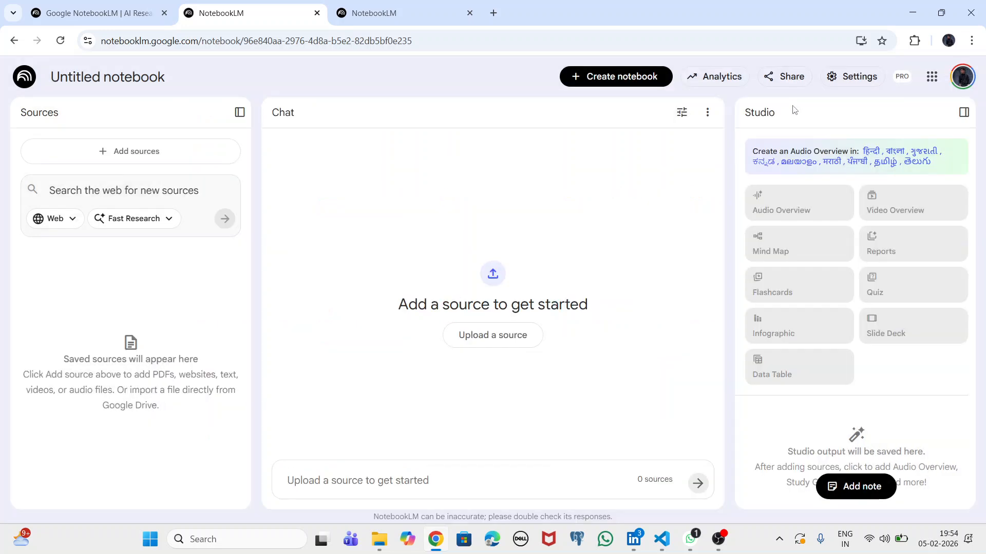
Reopen the source upload options, view the form for pasting copied text, and return to the source options
{"action": "left_click", "coordinate": [512, 341]}
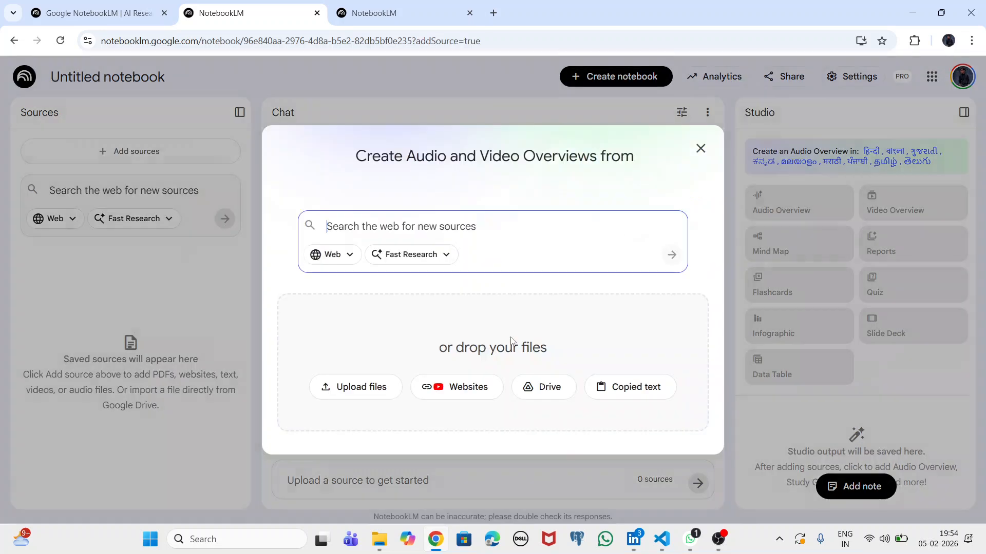
{"action": "left_click", "coordinate": [631, 393]}
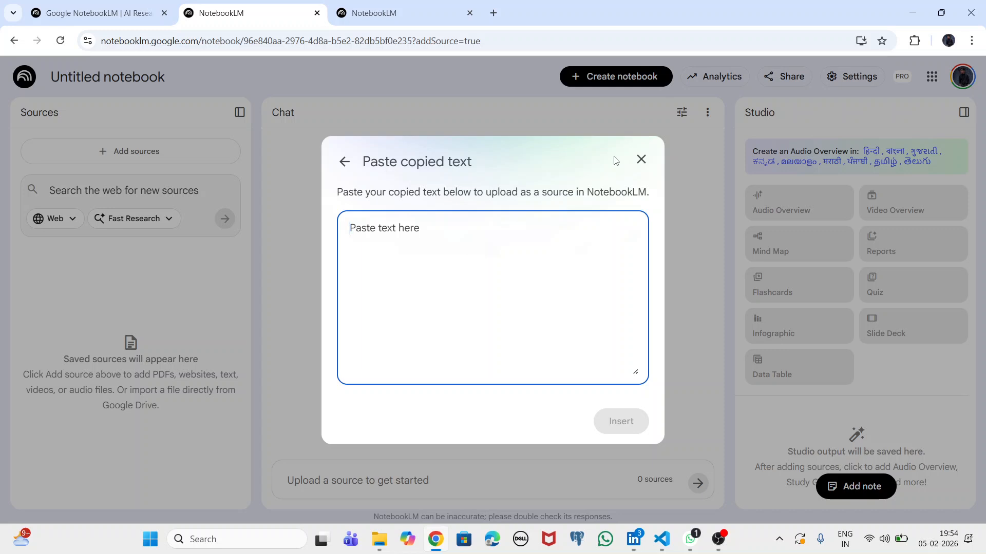
{"action": "left_click", "coordinate": [343, 161]}
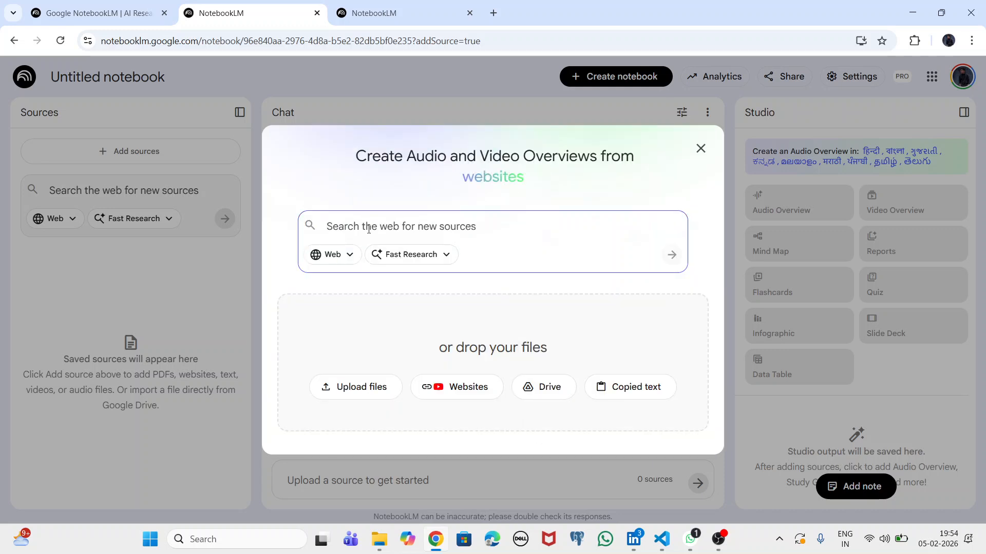
Run a Fast Research web search for new sources on "Roadmap for full stack developer"
{"action": "type", "text": "Road"}
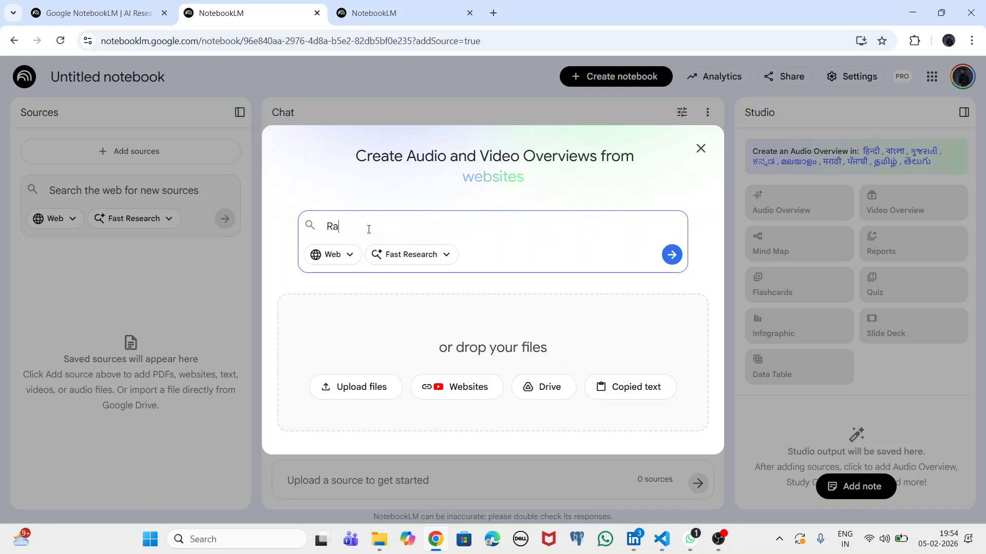
{"action": "type", "text": "map for full"}
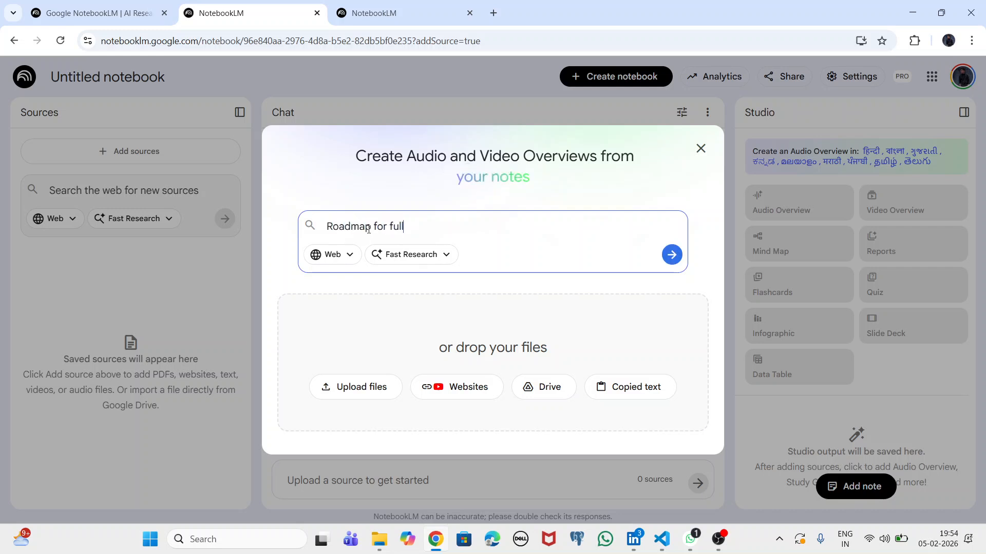
{"action": "type", "text": " stack developer"}
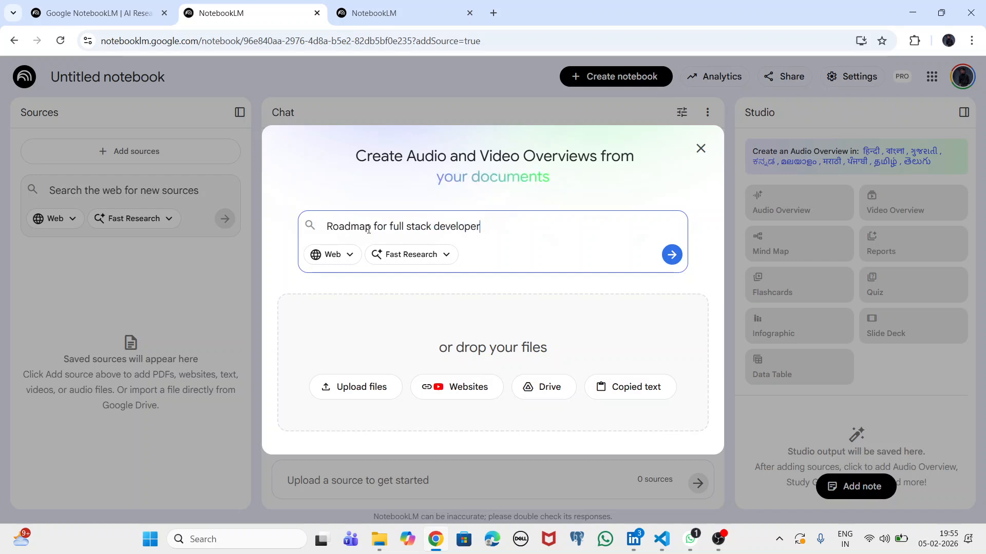
{"action": "key", "text": "Return"}
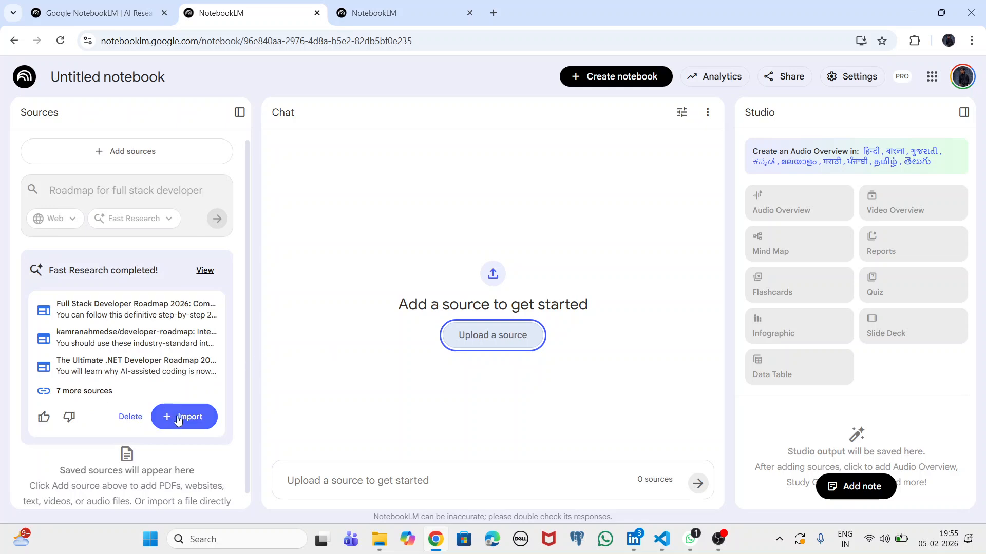
Show all discovered sources and deselect the "Database Choices" and "Full Stack Development for Cloud Platforms" entries
{"action": "left_click", "coordinate": [85, 392]}
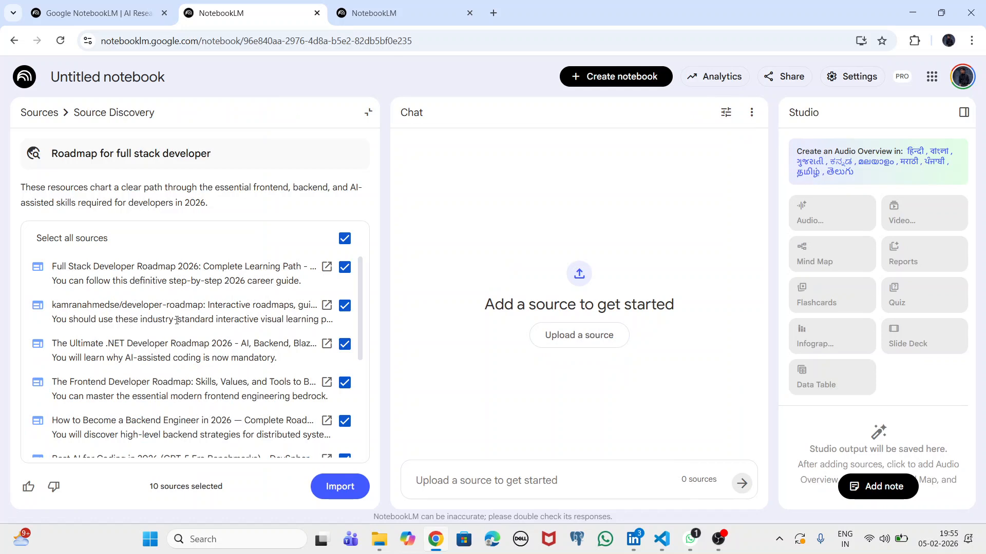
{"action": "scroll", "coordinate": [177, 320], "scroll_direction": "down", "scroll_amount": 1}
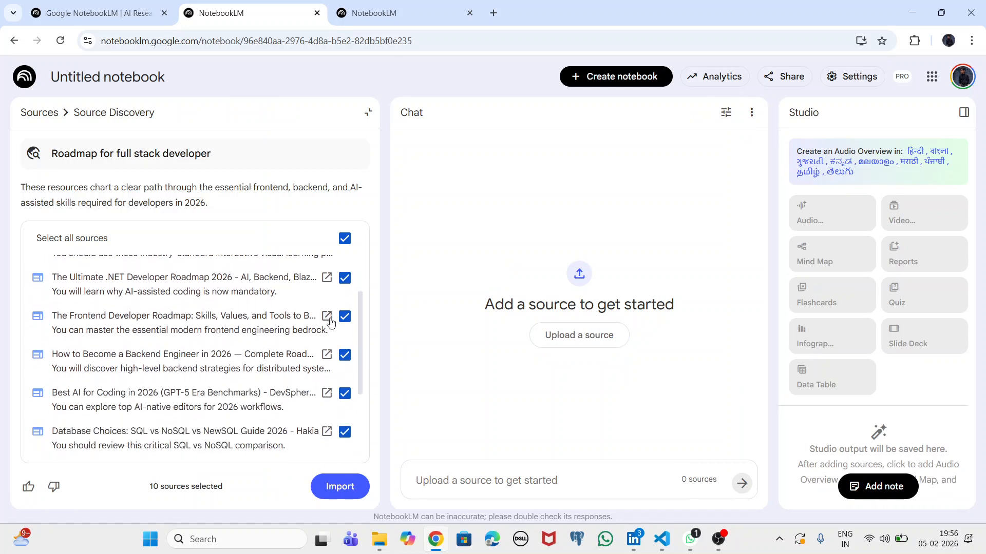
{"action": "scroll", "coordinate": [347, 384], "scroll_direction": "down", "scroll_amount": 2}
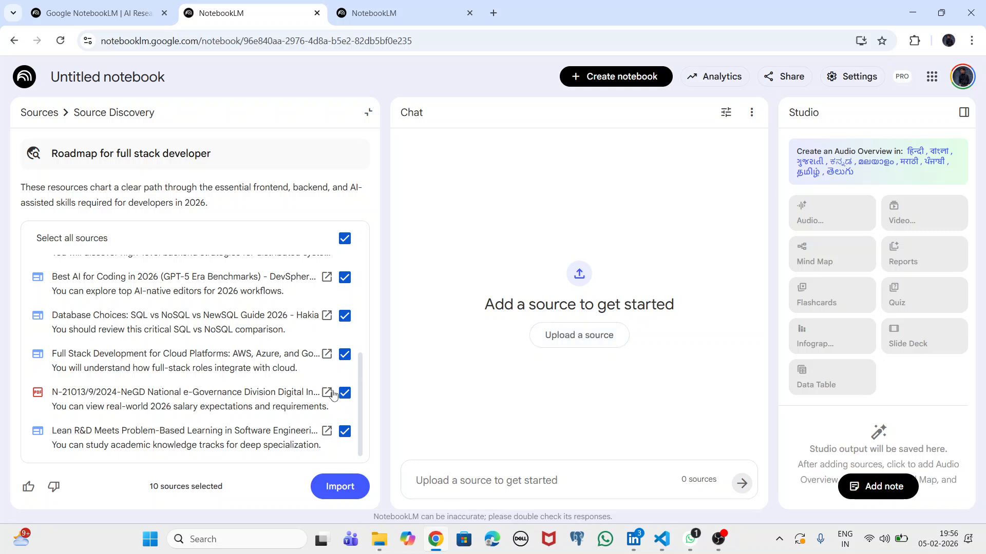
{"action": "left_click", "coordinate": [344, 317]}
{"action": "left_click", "coordinate": [348, 359]}
Review the remaining selection of discovered sources and import the selected ones into the notebook
{"action": "scroll", "coordinate": [350, 363], "scroll_direction": "up", "scroll_amount": 4}
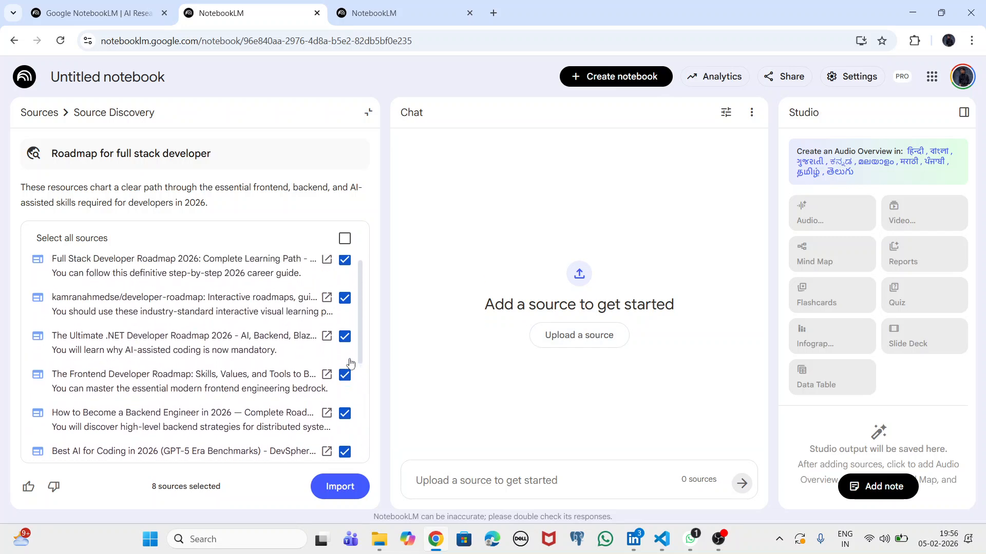
{"action": "scroll", "coordinate": [349, 363], "scroll_direction": "down", "scroll_amount": 5}
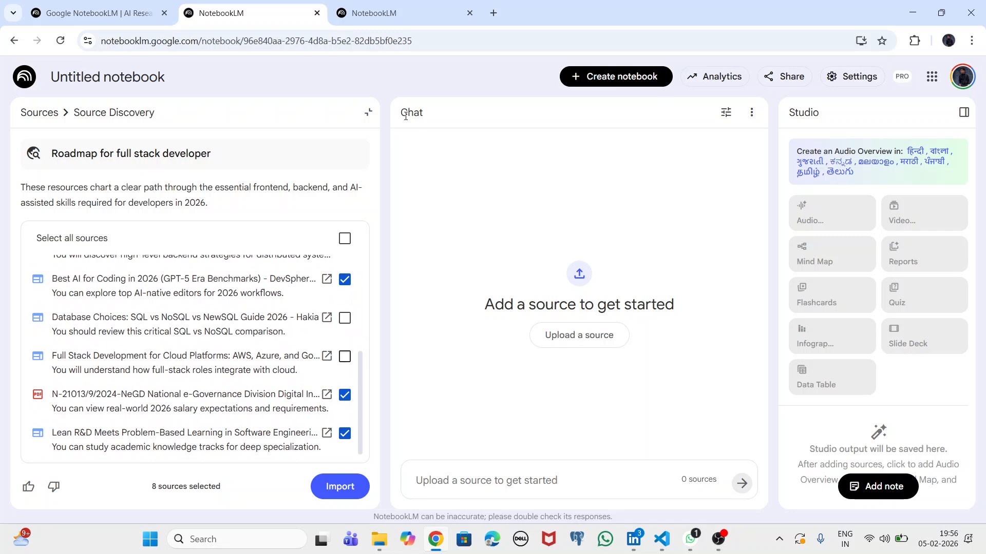
{"action": "double_click", "coordinate": [406, 116]}
{"action": "scroll", "coordinate": [325, 290], "scroll_direction": "down", "scroll_amount": 1}
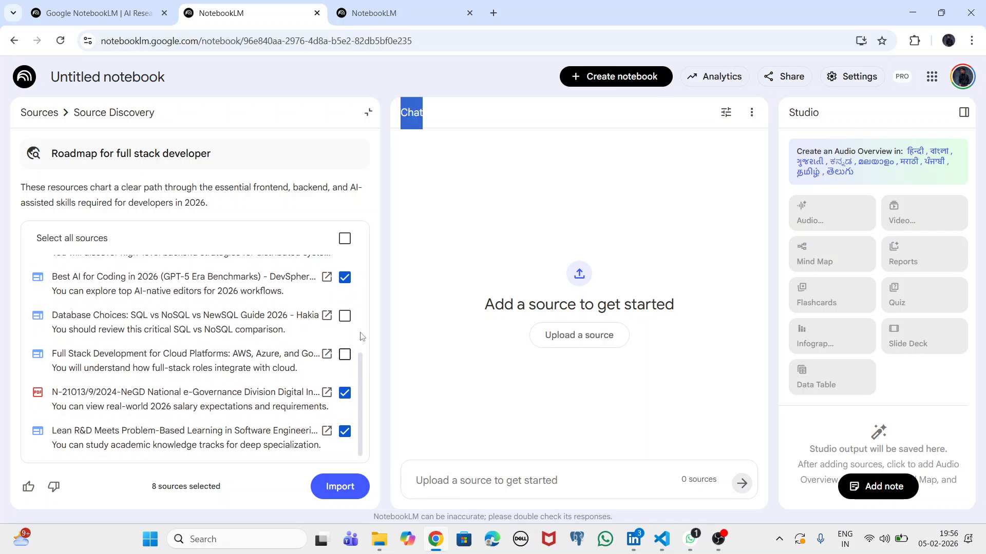
{"action": "left_click", "coordinate": [336, 492]}
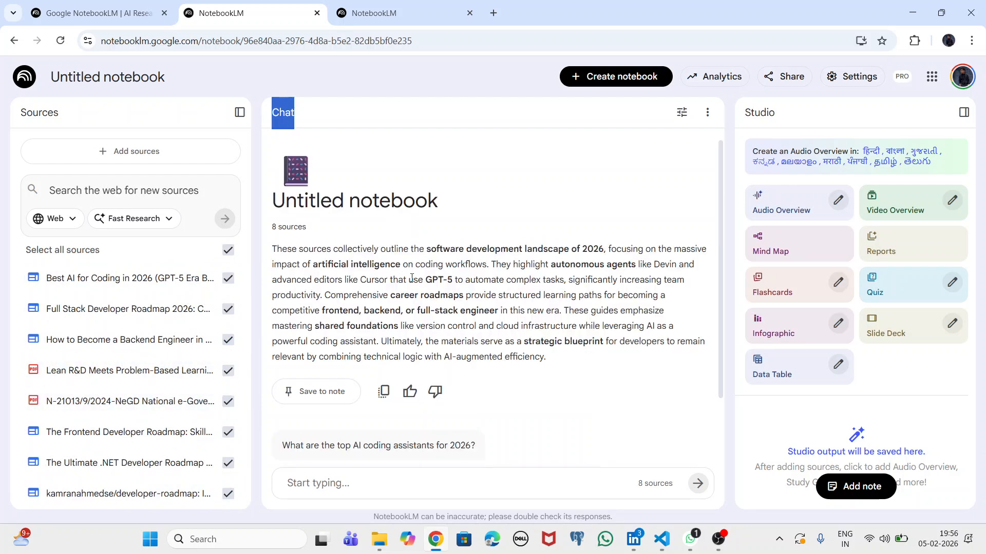
Review the chat summary of the imported sources and its suggested questions
{"action": "left_click_drag", "start_coordinate": [286, 189], "coordinate": [560, 289]}
{"action": "left_click", "coordinate": [558, 289]}
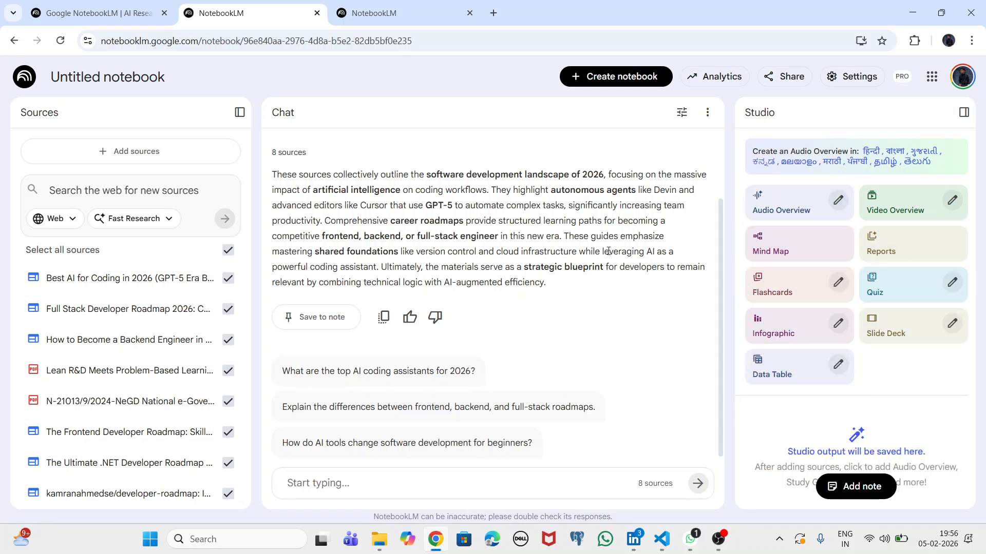
{"action": "scroll", "coordinate": [608, 251], "scroll_direction": "up", "scroll_amount": 2}
{"action": "scroll", "coordinate": [475, 281], "scroll_direction": "down", "scroll_amount": 2}
{"action": "scroll", "coordinate": [475, 282], "scroll_direction": "up", "scroll_amount": 2}
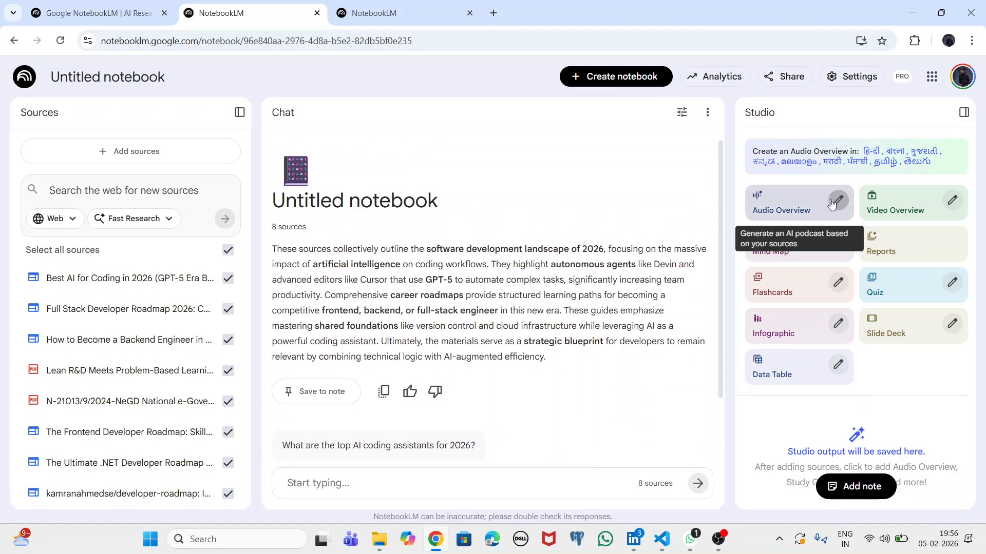
Open the Audio Overview customization, try the Brief, Critique and Debate formats, and settle on Deep Dive
{"action": "left_click", "coordinate": [832, 204]}
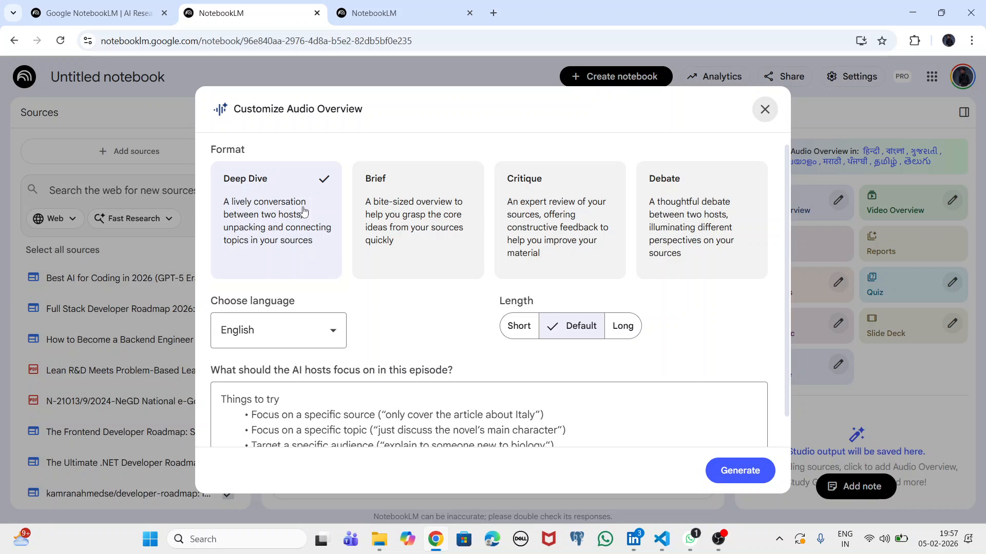
{"action": "left_click", "coordinate": [411, 207]}
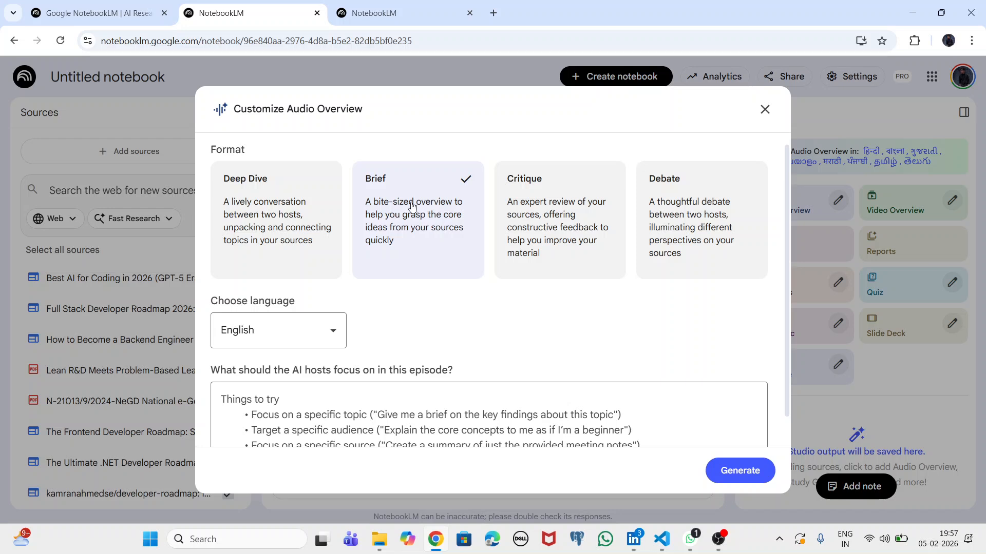
{"action": "left_click", "coordinate": [539, 210]}
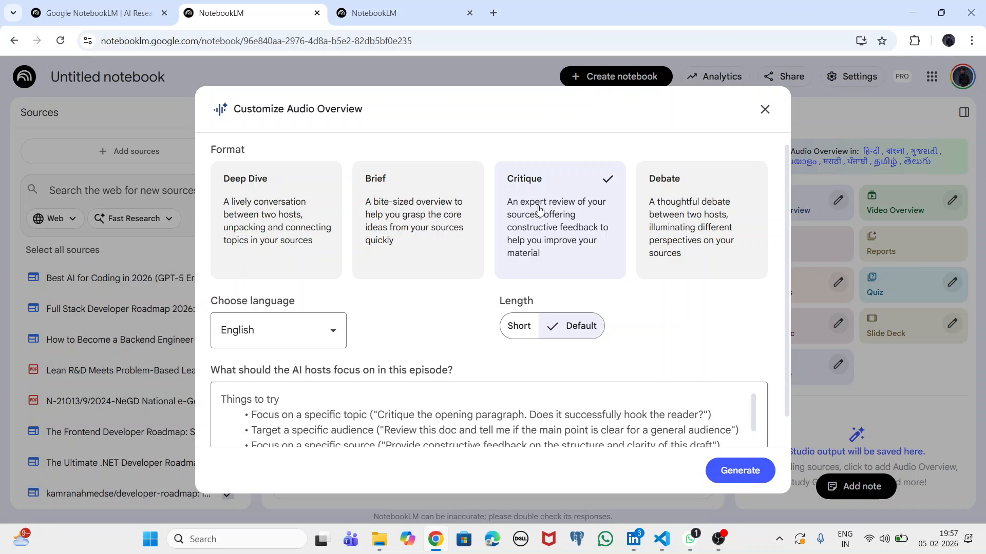
{"action": "left_click", "coordinate": [677, 222]}
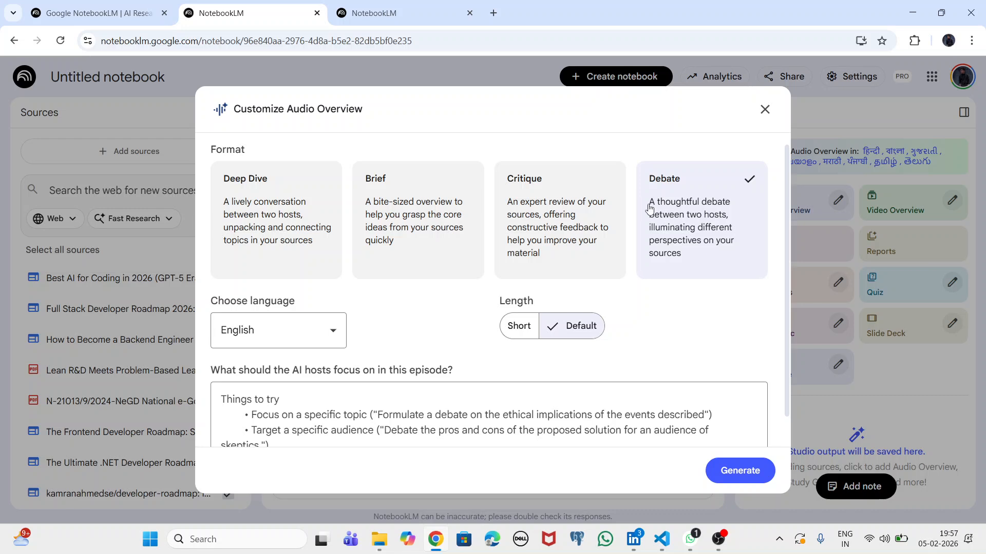
{"action": "left_click", "coordinate": [277, 213]}
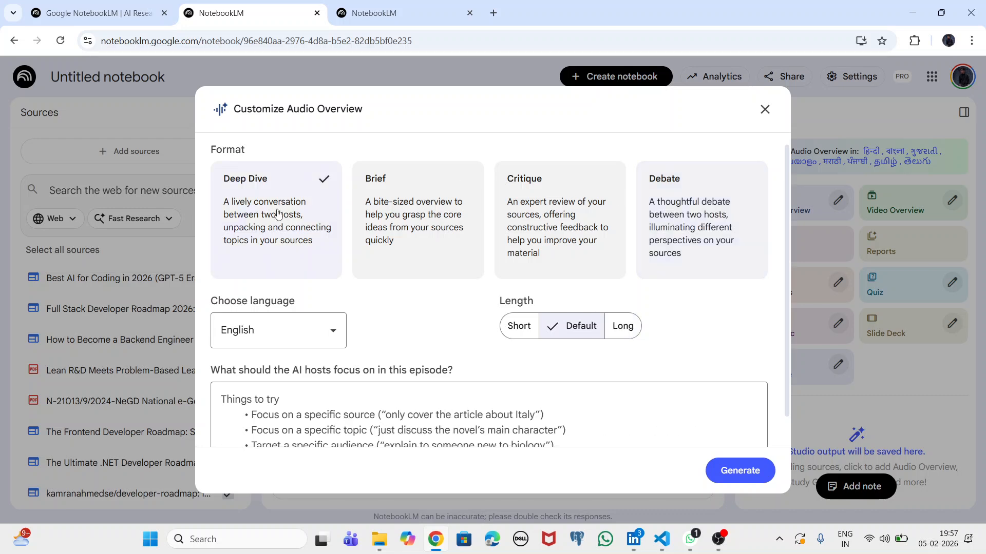
Set the audio overview's language to Telugu (తెలుగు), keep the Default length, and generate it
{"action": "scroll", "coordinate": [277, 213], "scroll_direction": "down", "scroll_amount": 1}
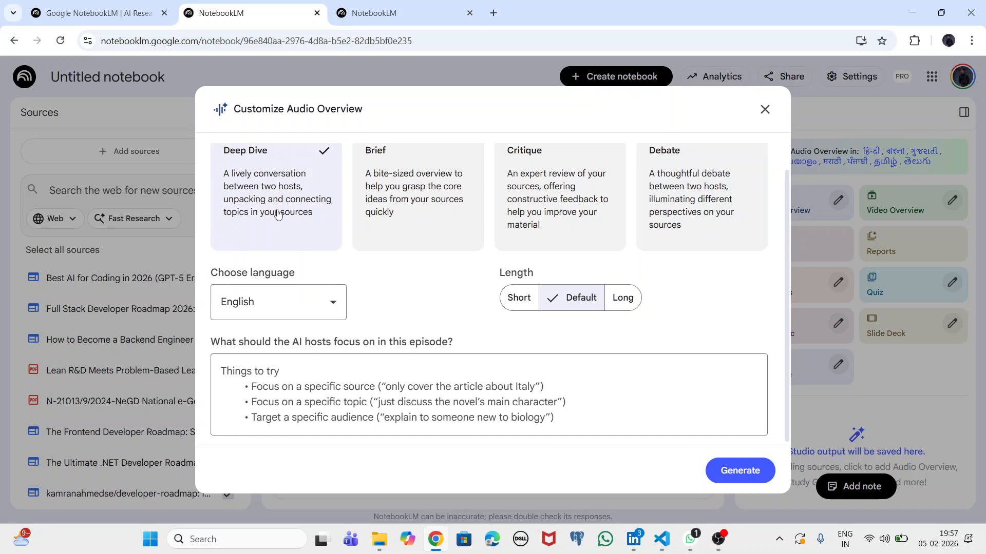
{"action": "scroll", "coordinate": [278, 213], "scroll_direction": "down", "scroll_amount": 1}
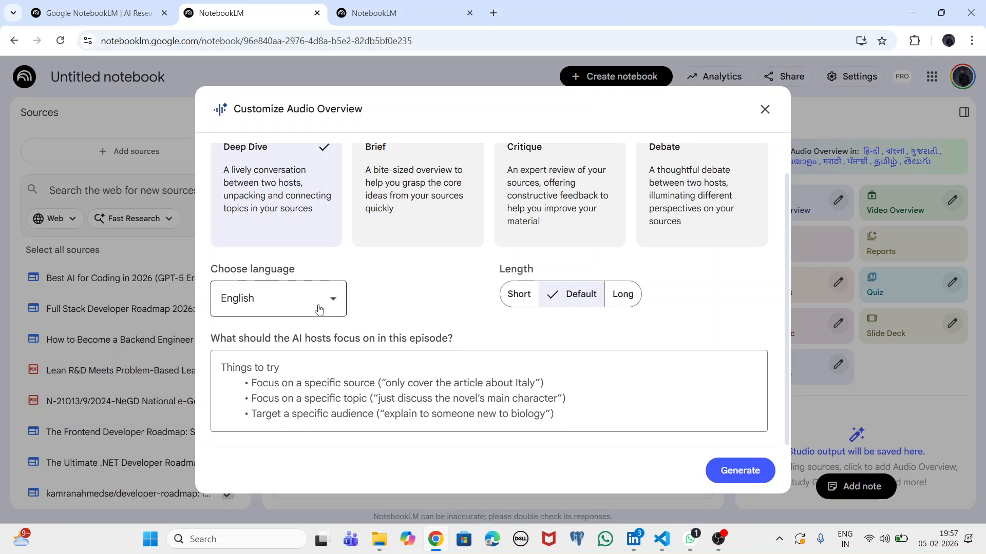
{"action": "left_click", "coordinate": [319, 309]}
{"action": "scroll", "coordinate": [285, 404], "scroll_direction": "down", "scroll_amount": 4}
{"action": "scroll", "coordinate": [285, 405], "scroll_direction": "down", "scroll_amount": 15}
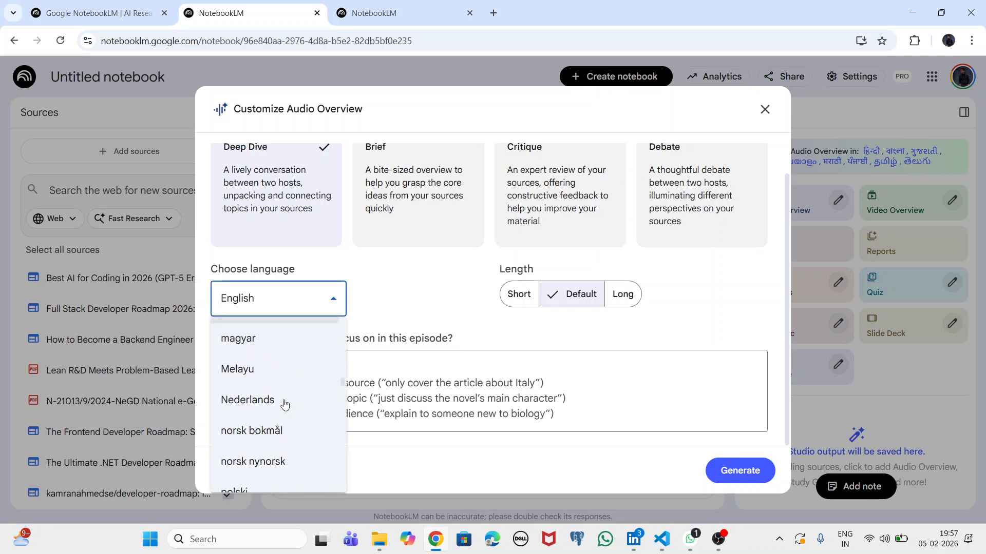
{"action": "scroll", "coordinate": [286, 404], "scroll_direction": "down", "scroll_amount": 12}
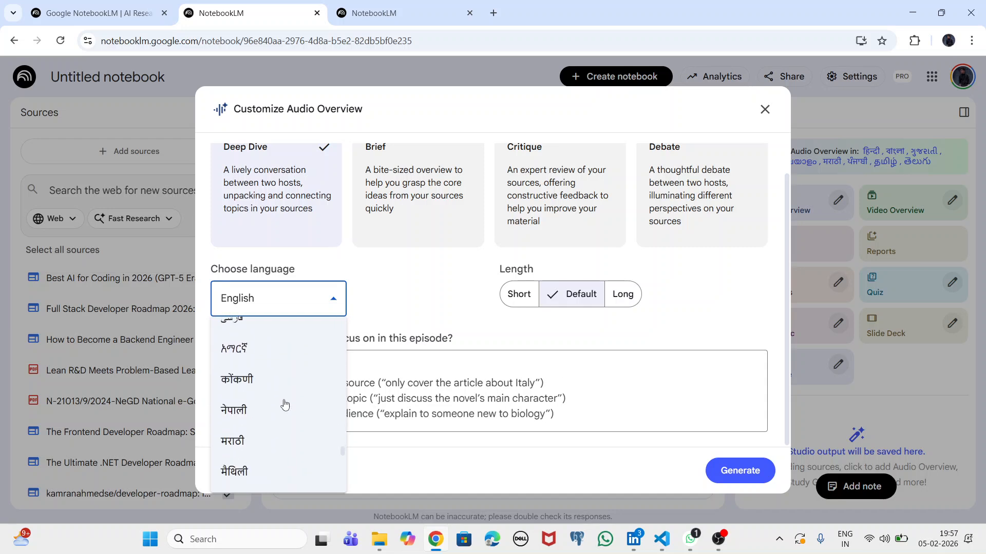
{"action": "scroll", "coordinate": [285, 404], "scroll_direction": "down", "scroll_amount": 5}
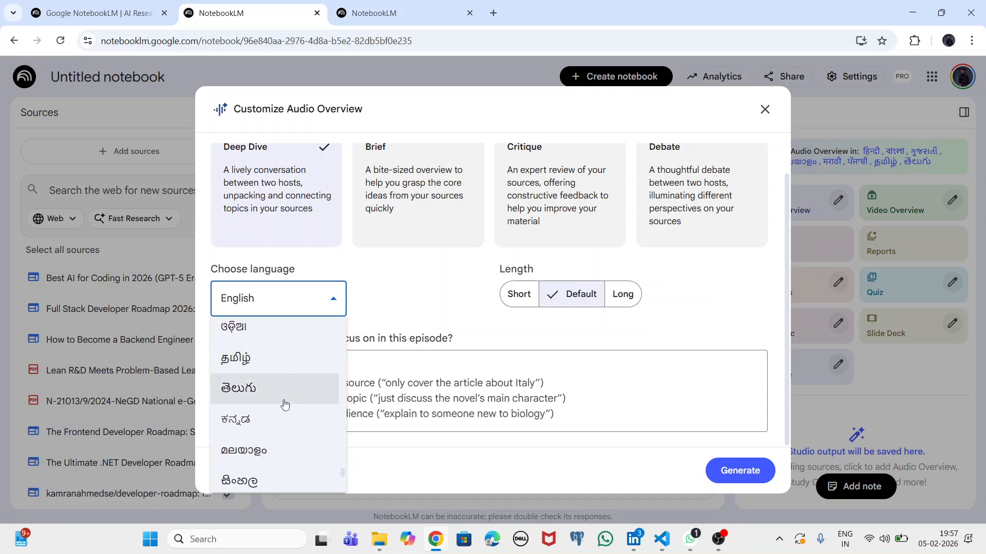
{"action": "left_click", "coordinate": [285, 403]}
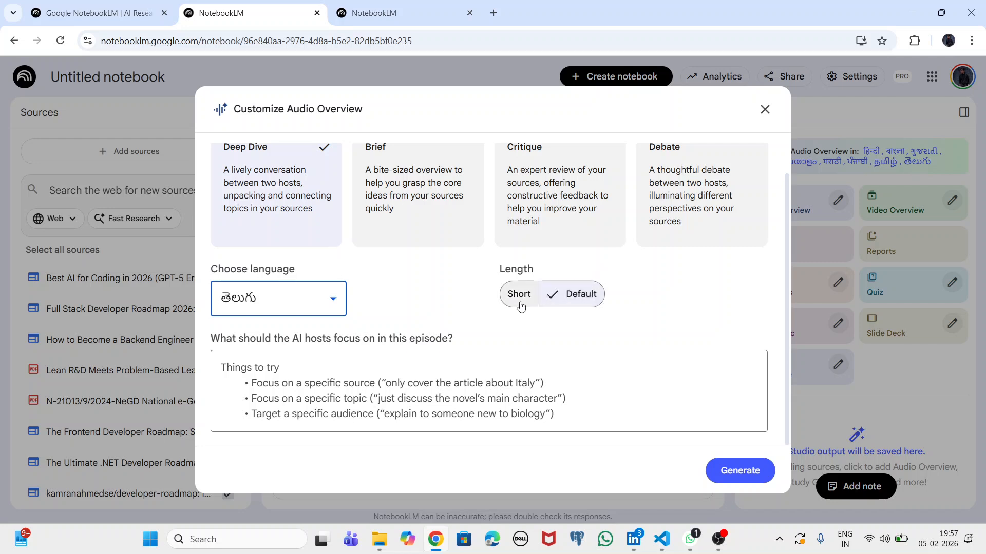
{"action": "left_click", "coordinate": [559, 311]}
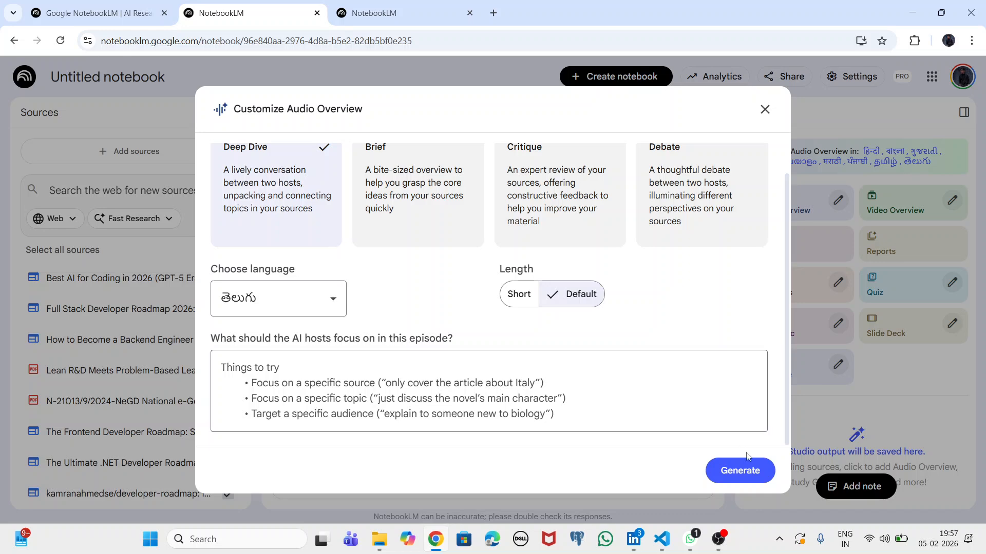
{"action": "left_click", "coordinate": [747, 477]}
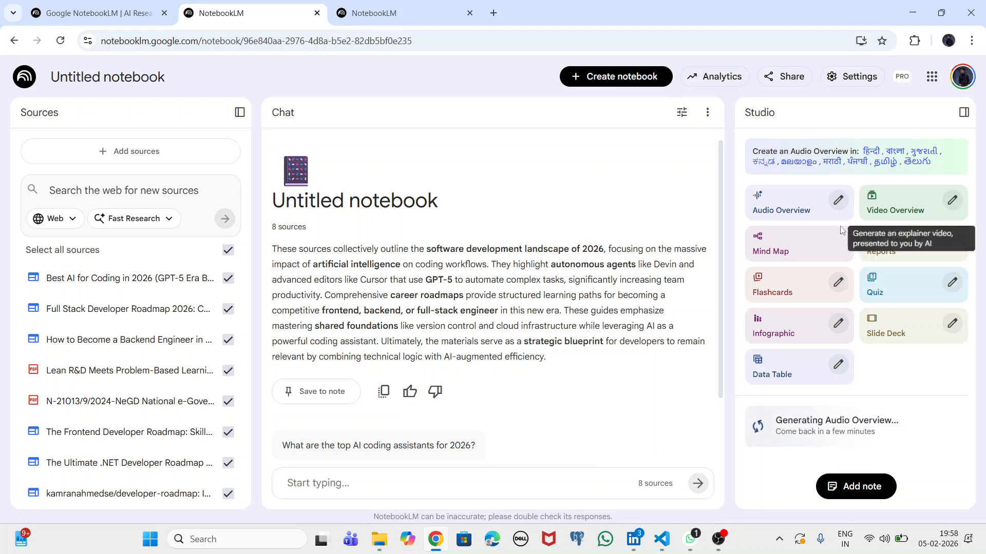
Customize a Video Overview with the Brief format and keep English as its language
{"action": "left_click", "coordinate": [952, 201]}
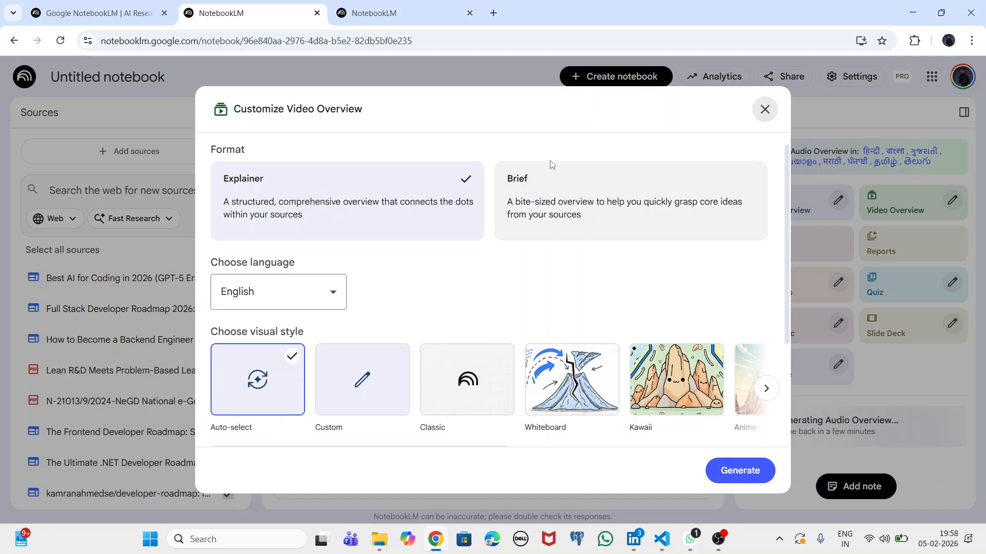
{"action": "left_click", "coordinate": [597, 185]}
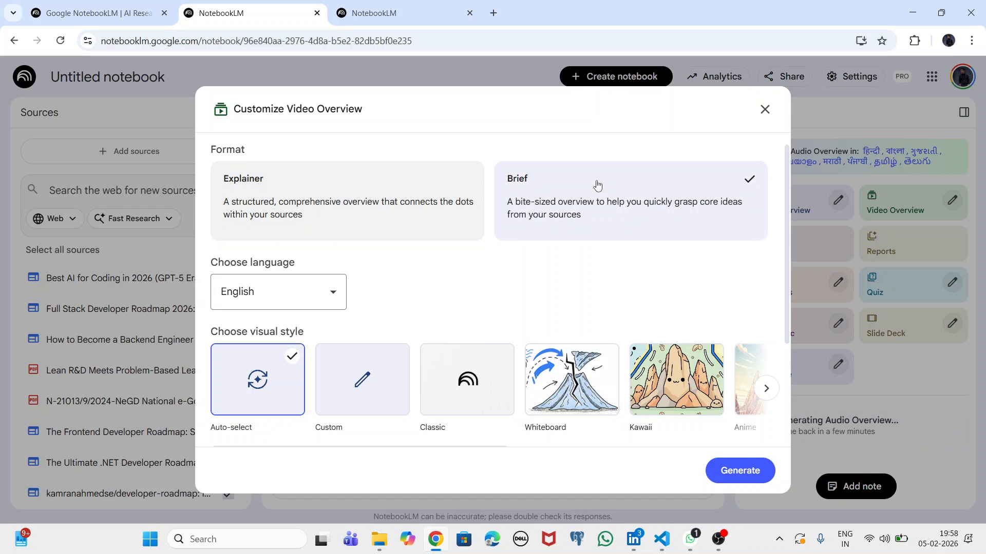
{"action": "scroll", "coordinate": [473, 262], "scroll_direction": "down", "scroll_amount": 1}
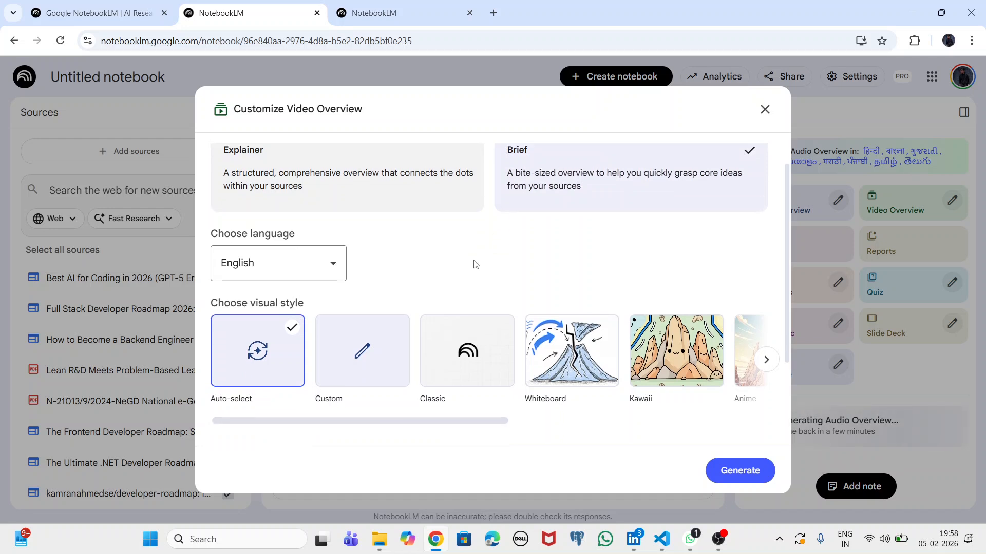
{"action": "left_click", "coordinate": [268, 274]}
{"action": "scroll", "coordinate": [265, 360], "scroll_direction": "down", "scroll_amount": 3}
{"action": "scroll", "coordinate": [265, 361], "scroll_direction": "down", "scroll_amount": 5}
{"action": "scroll", "coordinate": [265, 361], "scroll_direction": "up", "scroll_amount": 4}
{"action": "scroll", "coordinate": [265, 361], "scroll_direction": "up", "scroll_amount": 2}
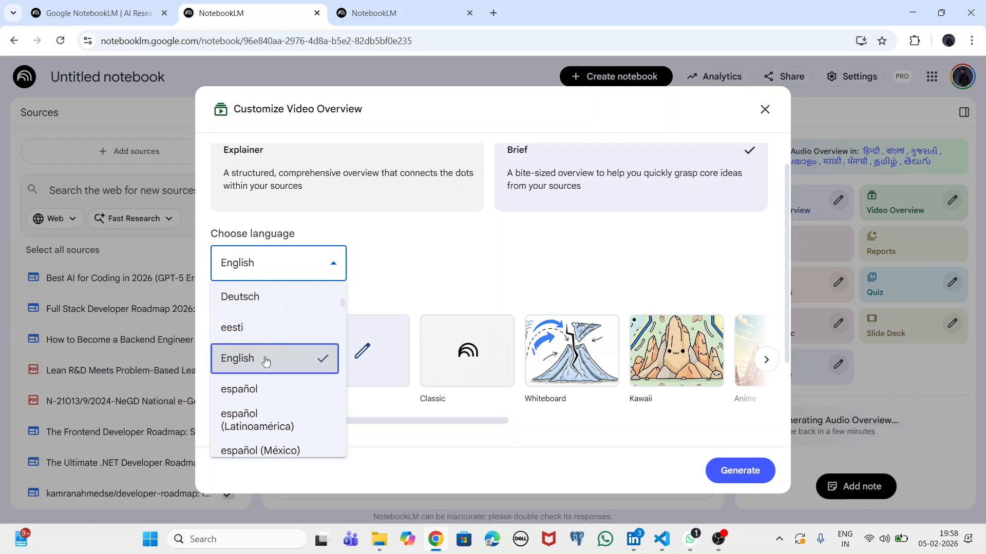
{"action": "left_click", "coordinate": [264, 360]}
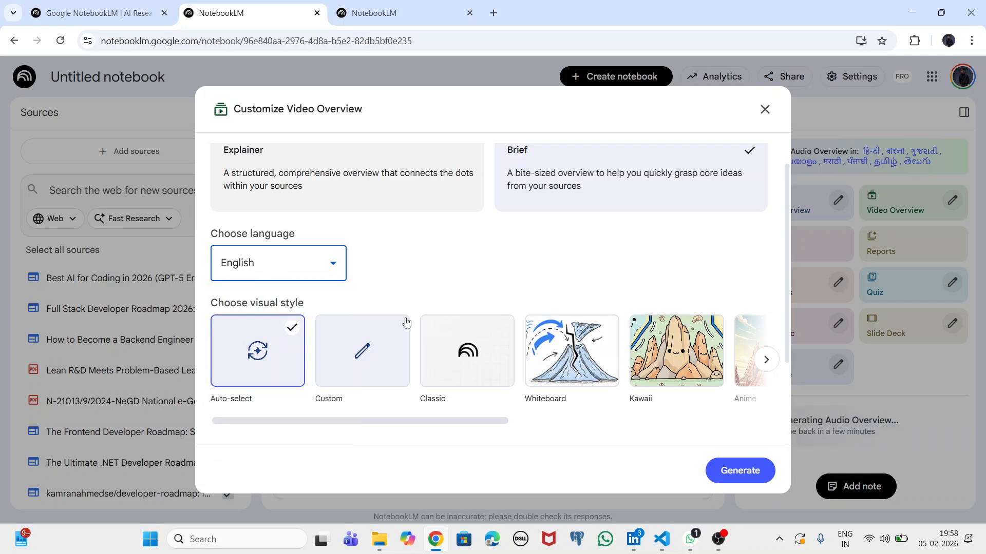
Try the Custom visual style for the video and browse the other available styles
{"action": "scroll", "coordinate": [455, 354], "scroll_direction": "right", "scroll_amount": 1}
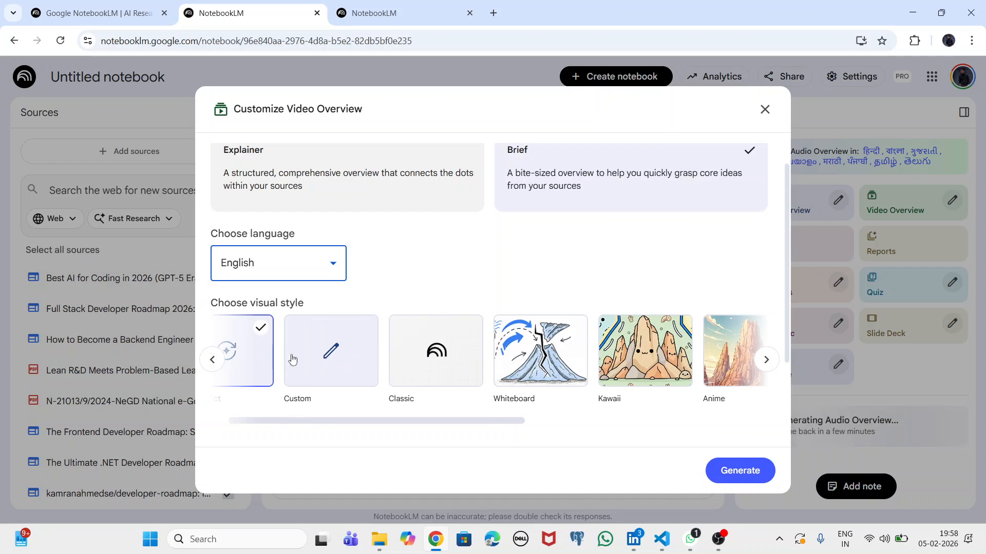
{"action": "left_click", "coordinate": [330, 361]}
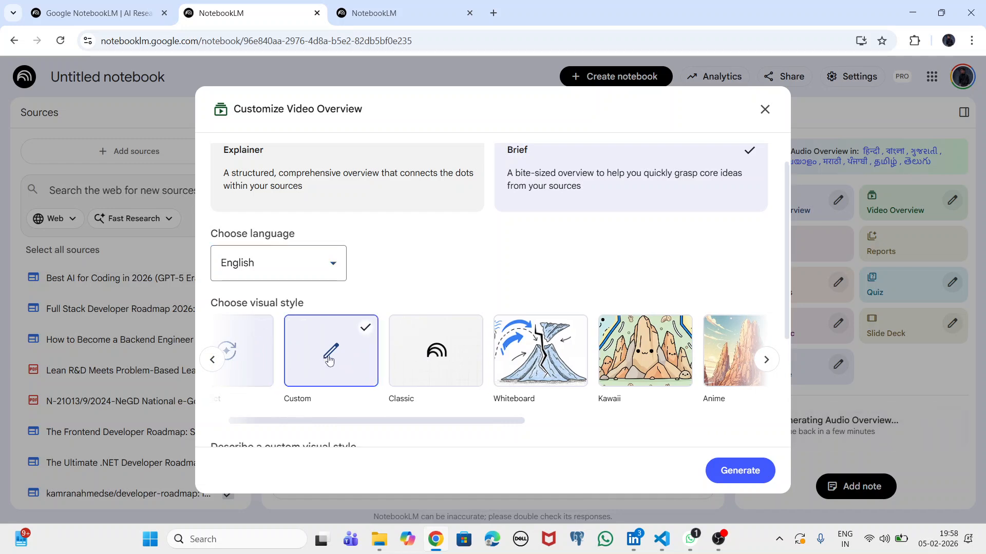
{"action": "scroll", "coordinate": [513, 391], "scroll_direction": "right", "scroll_amount": 3}
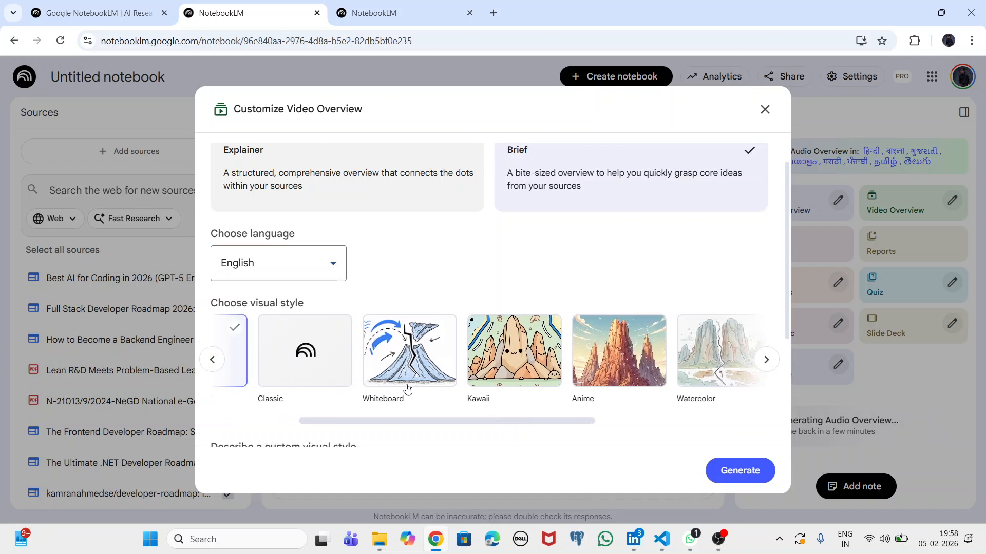
{"action": "scroll", "coordinate": [576, 361], "scroll_direction": "right", "scroll_amount": 2}
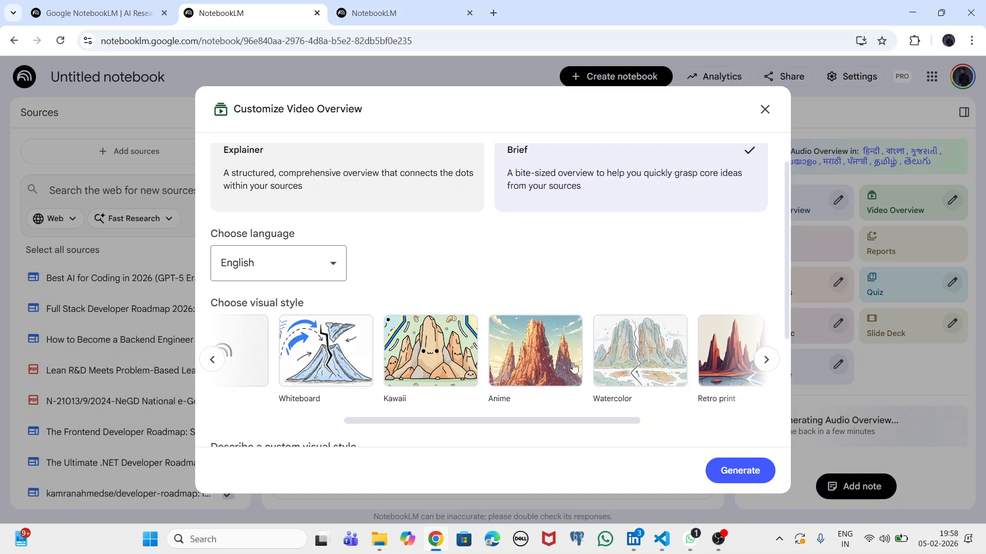
{"action": "scroll", "coordinate": [625, 365], "scroll_direction": "right", "scroll_amount": 2}
{"action": "scroll", "coordinate": [625, 366], "scroll_direction": "right", "scroll_amount": 2}
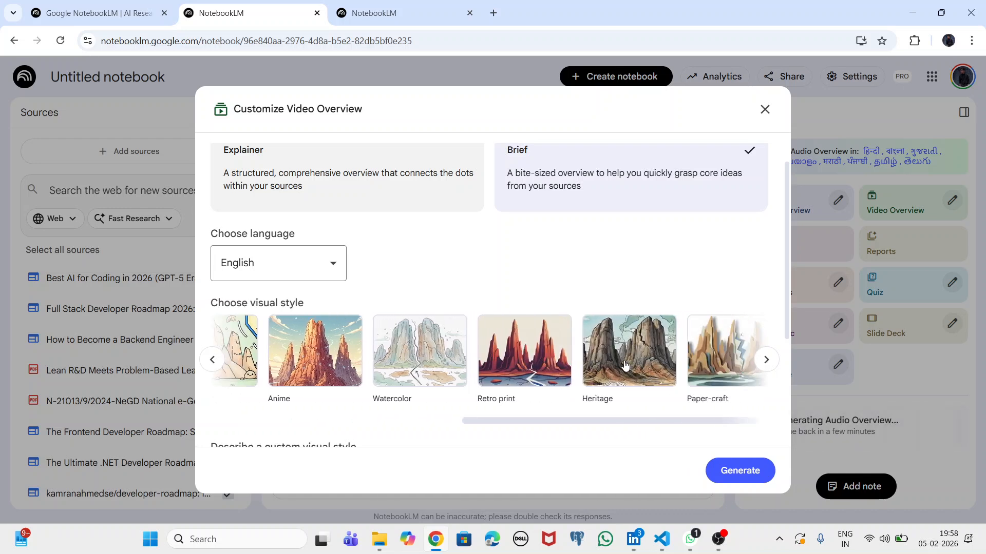
{"action": "scroll", "coordinate": [625, 365], "scroll_direction": "left", "scroll_amount": 5}
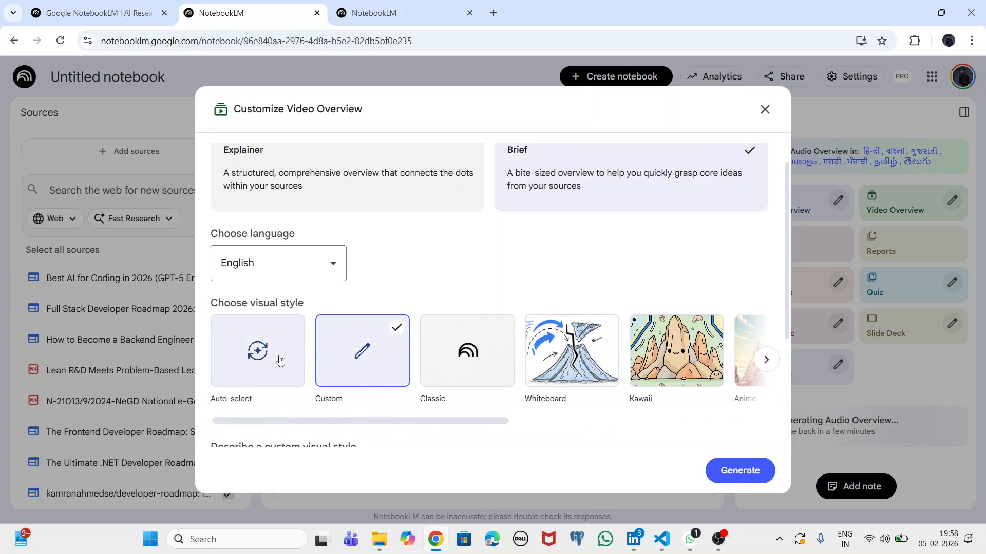
Set the video's visual style to Auto-select and generate the Video Overview
{"action": "left_click", "coordinate": [280, 359]}
{"action": "scroll", "coordinate": [279, 359], "scroll_direction": "down", "scroll_amount": 2}
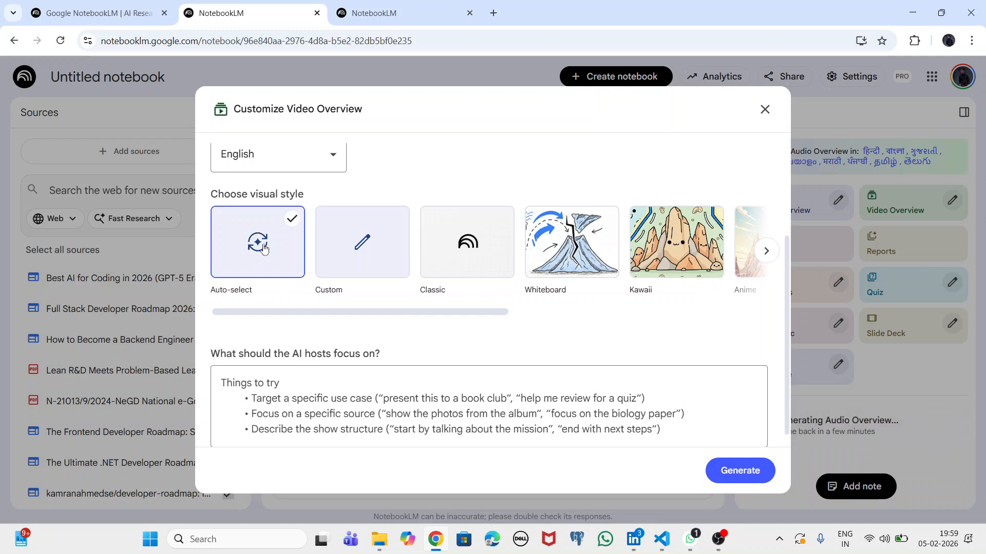
{"action": "left_click", "coordinate": [732, 481]}
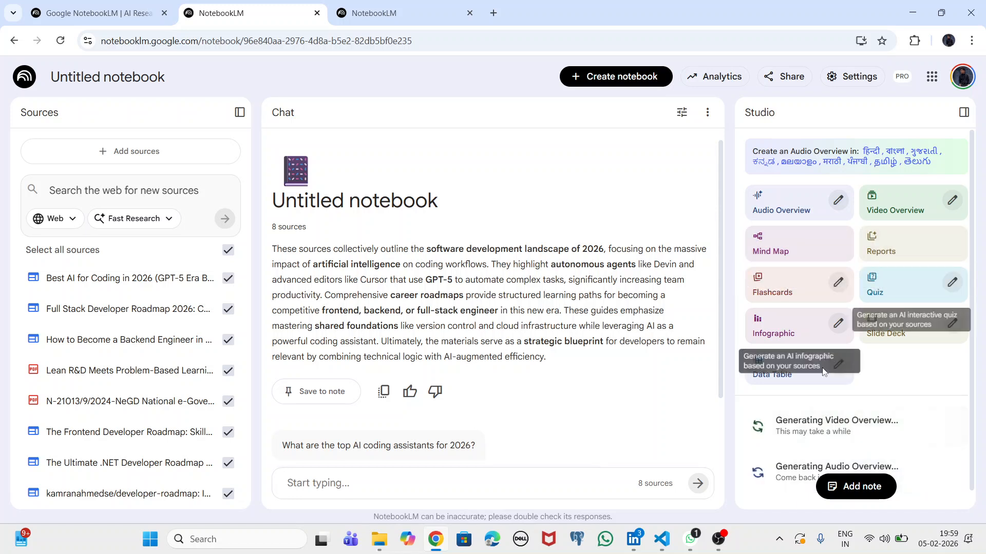
Generate a Mind Map from the sources and look over the Studio outputs
{"action": "left_click", "coordinate": [828, 241]}
{"action": "scroll", "coordinate": [838, 277], "scroll_direction": "down", "scroll_amount": 2}
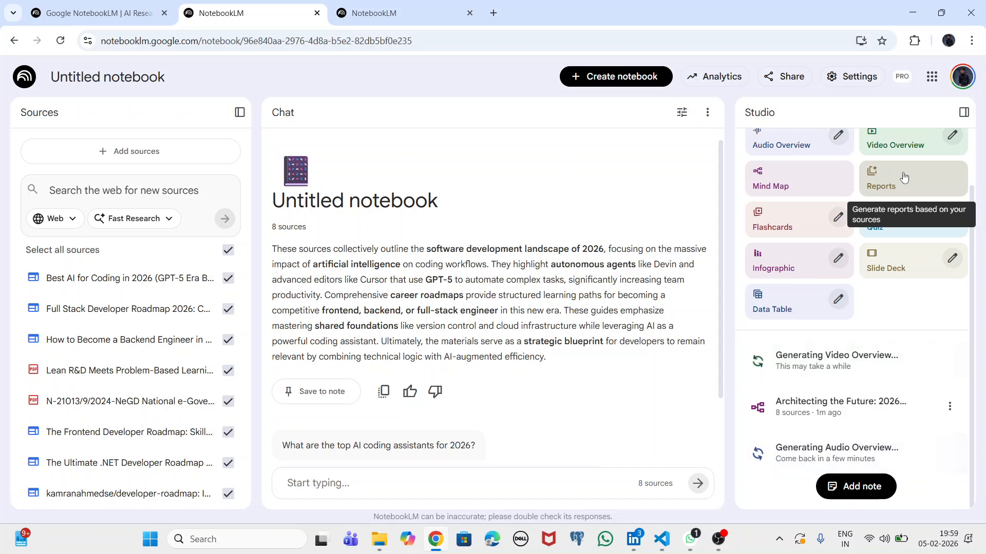
{"action": "scroll", "coordinate": [904, 177], "scroll_direction": "up", "scroll_amount": 2}
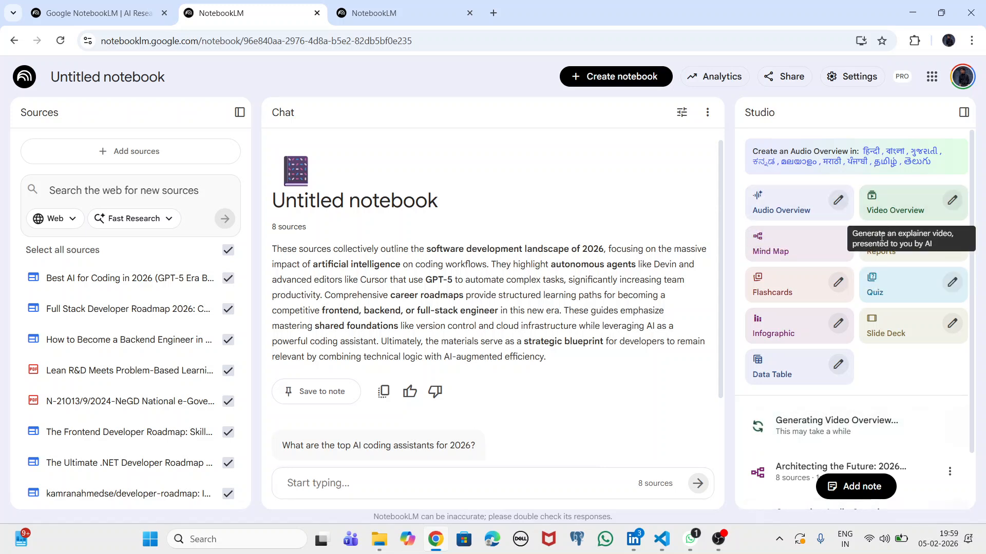
{"action": "scroll", "coordinate": [789, 303], "scroll_direction": "down", "scroll_amount": 2}
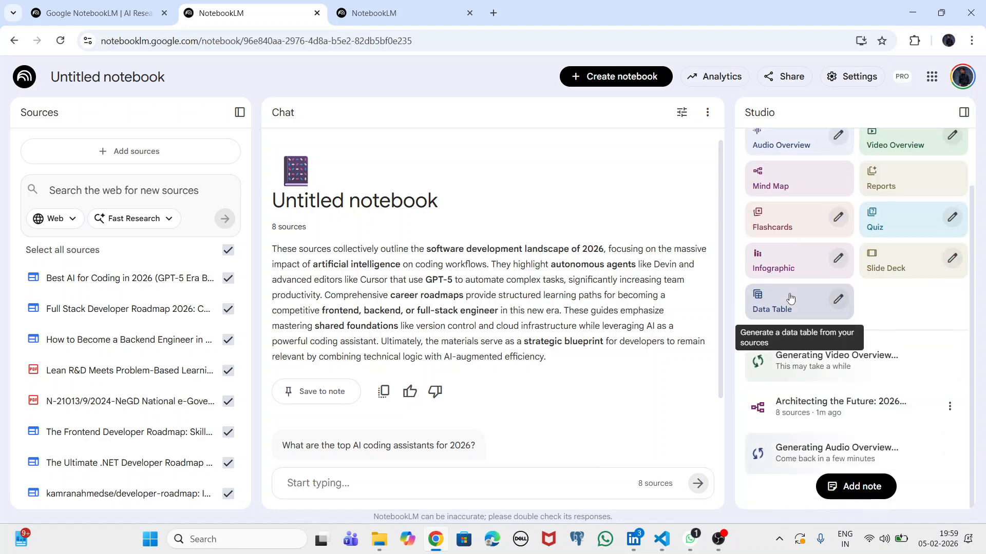
Generate flashcards with Fewer as the number of cards and Hard as the difficulty level
{"action": "left_click", "coordinate": [837, 221]}
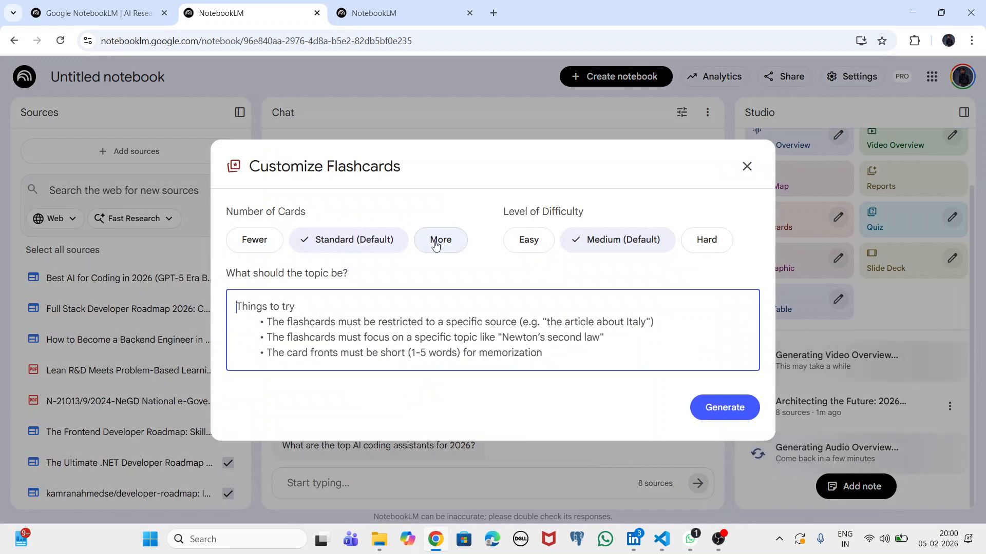
{"action": "left_click", "coordinate": [253, 239]}
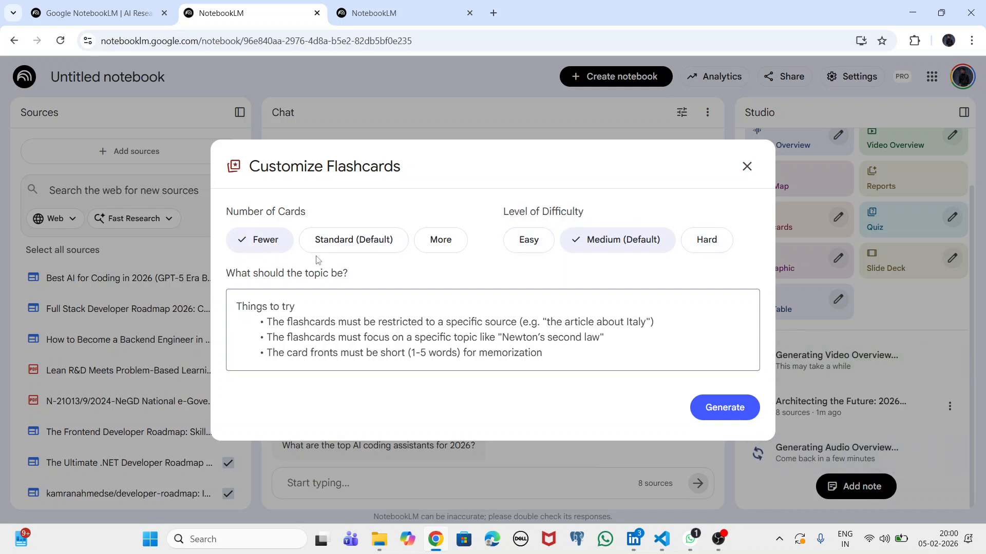
{"action": "left_click", "coordinate": [704, 239]}
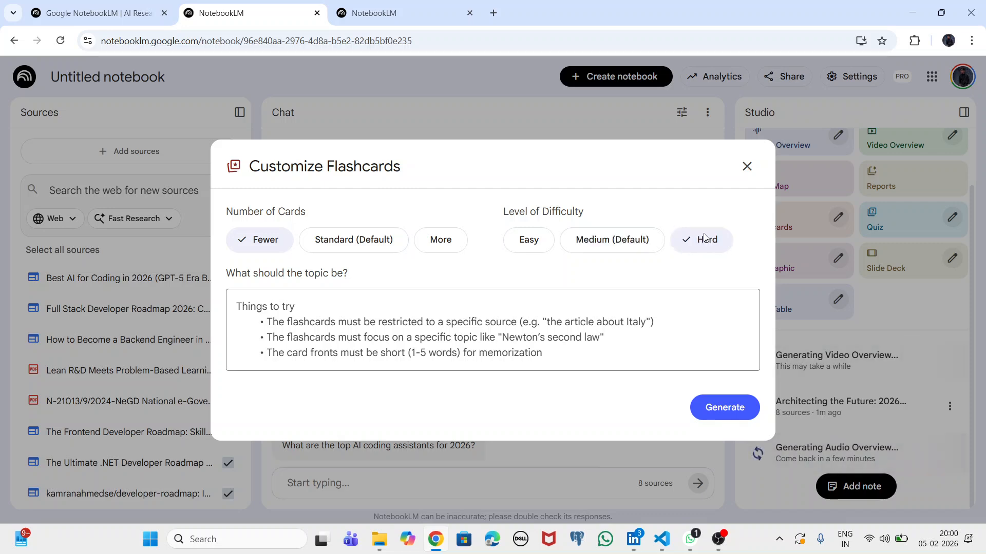
{"action": "left_click", "coordinate": [706, 410]}
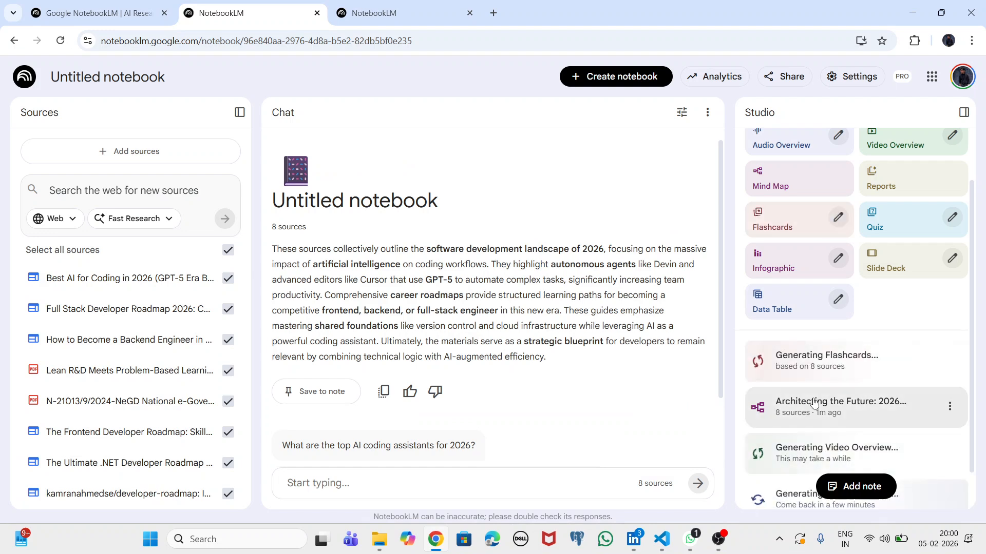
Review the quiz customization options and close them without generating a quiz
{"action": "scroll", "coordinate": [812, 401], "scroll_direction": "down", "scroll_amount": 1}
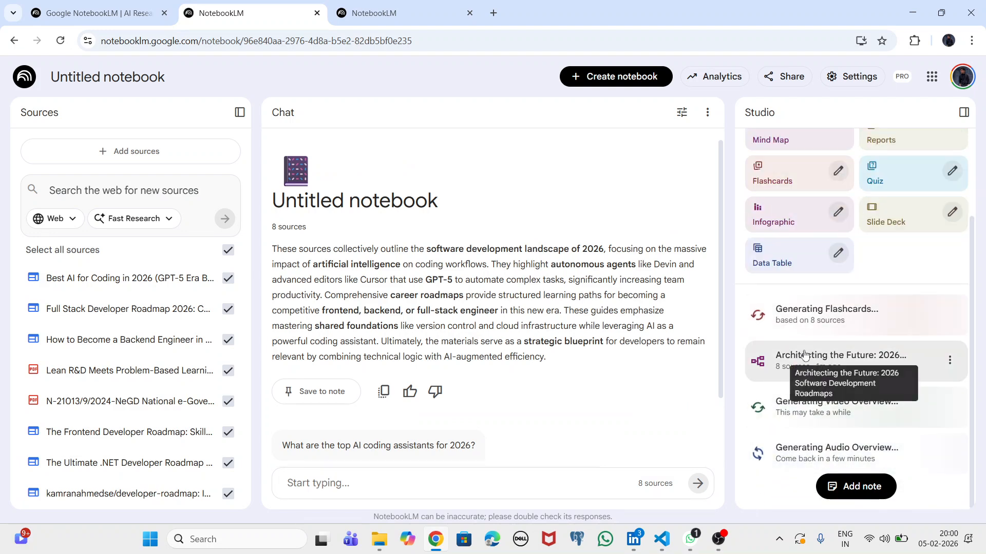
{"action": "scroll", "coordinate": [828, 347], "scroll_direction": "up", "scroll_amount": 1}
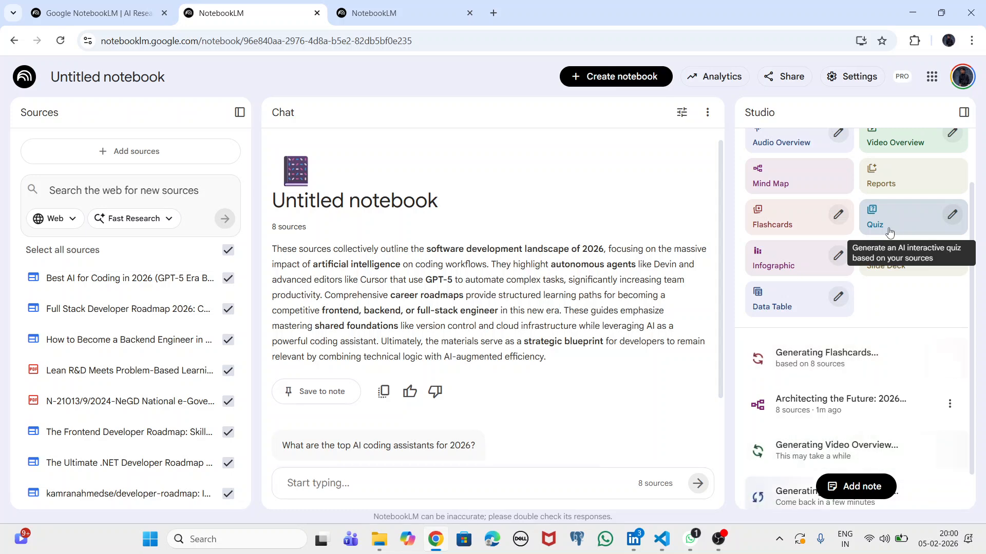
{"action": "left_click", "coordinate": [954, 216]}
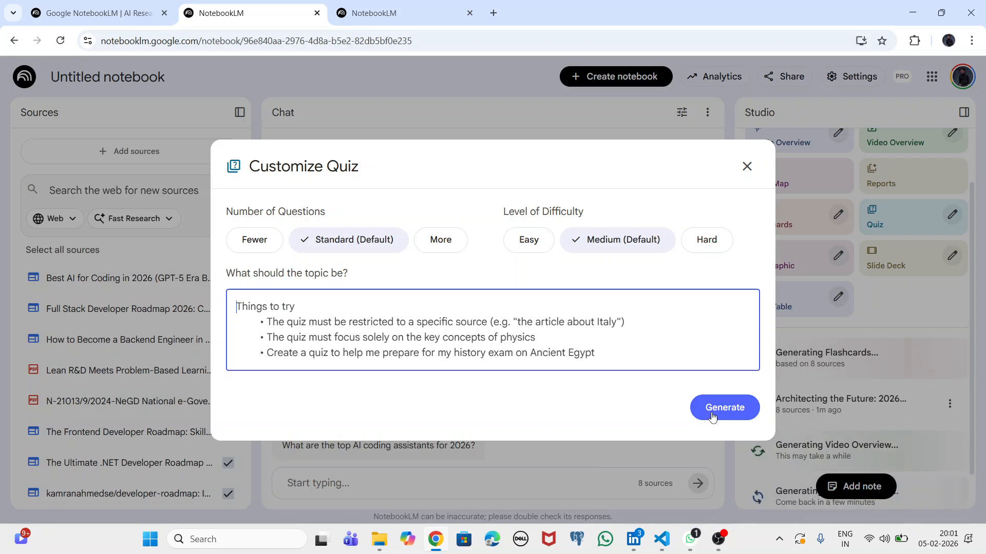
{"action": "left_click", "coordinate": [747, 167]}
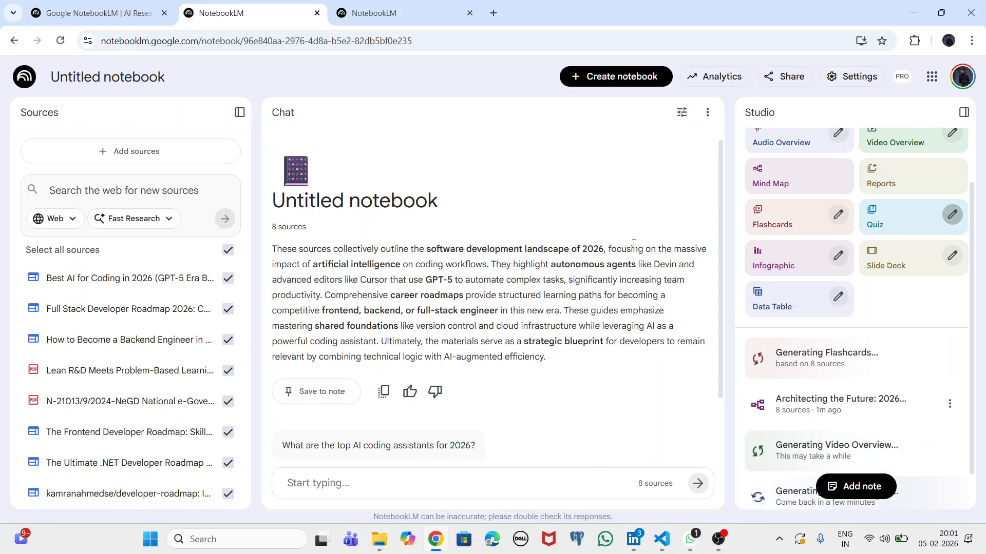
Generate an infographic in English with Landscape orientation and the Standard level of detail
{"action": "left_click", "coordinate": [846, 264]}
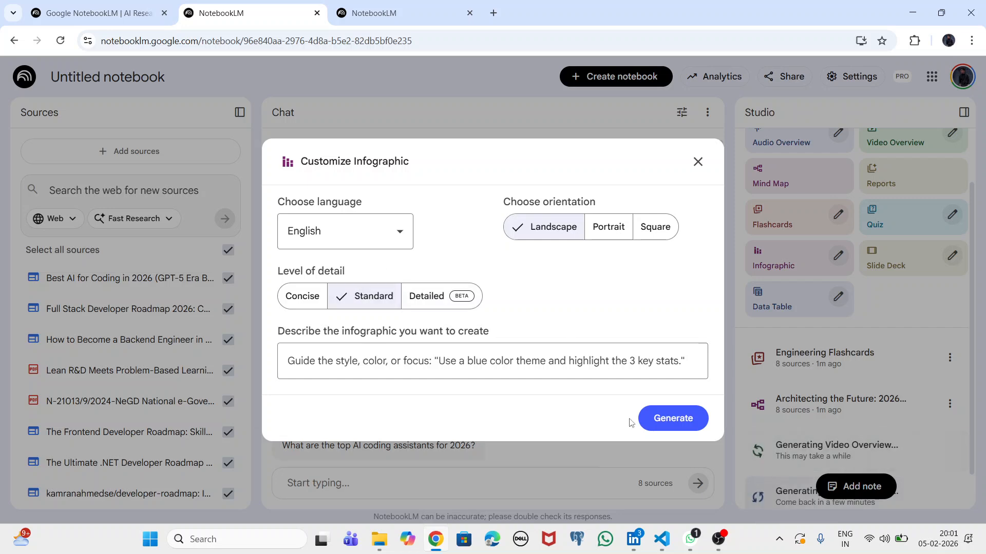
{"action": "left_click", "coordinate": [675, 424]}
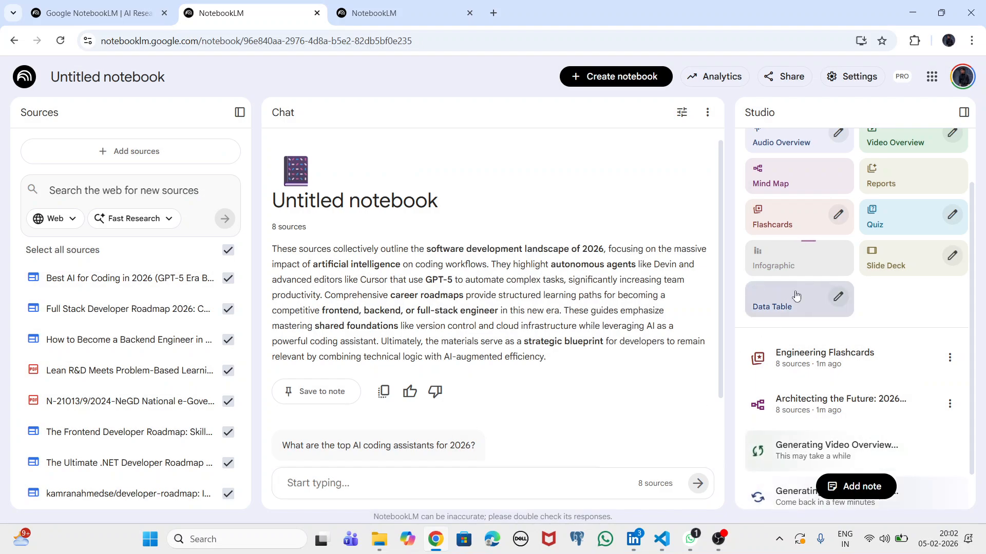
Try the Presenter Slides format in the slide deck customization and close it without generating
{"action": "scroll", "coordinate": [812, 276], "scroll_direction": "down", "scroll_amount": 1}
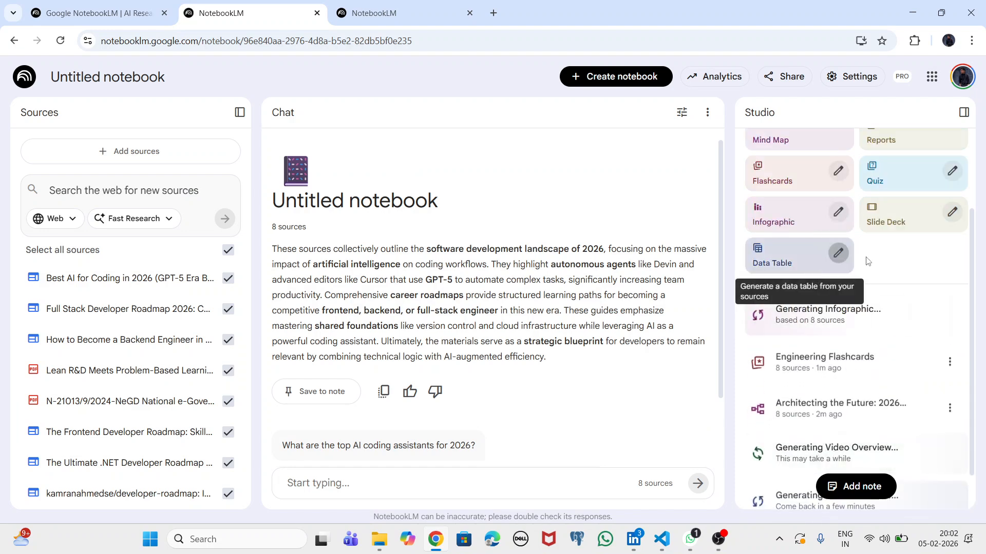
{"action": "left_click", "coordinate": [949, 214]}
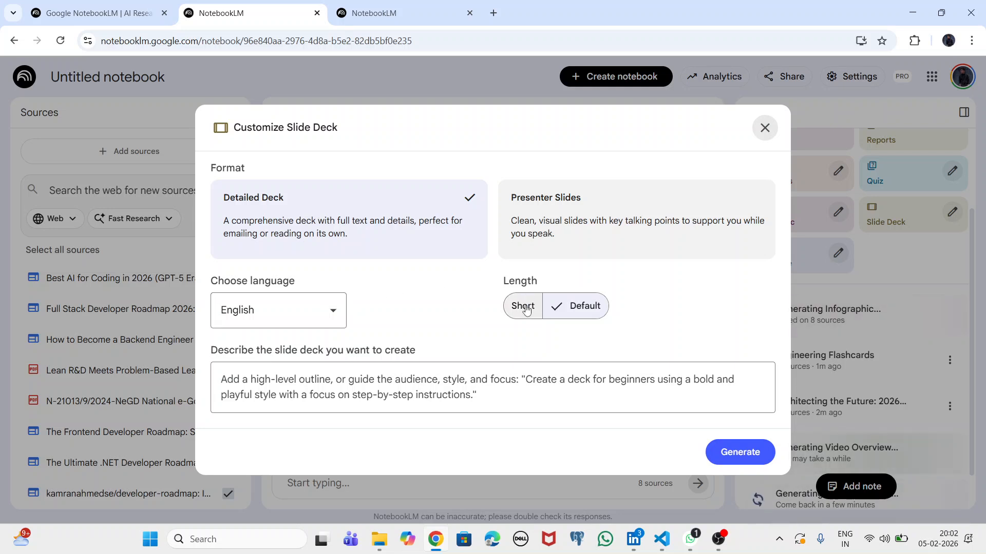
{"action": "left_click", "coordinate": [579, 205]}
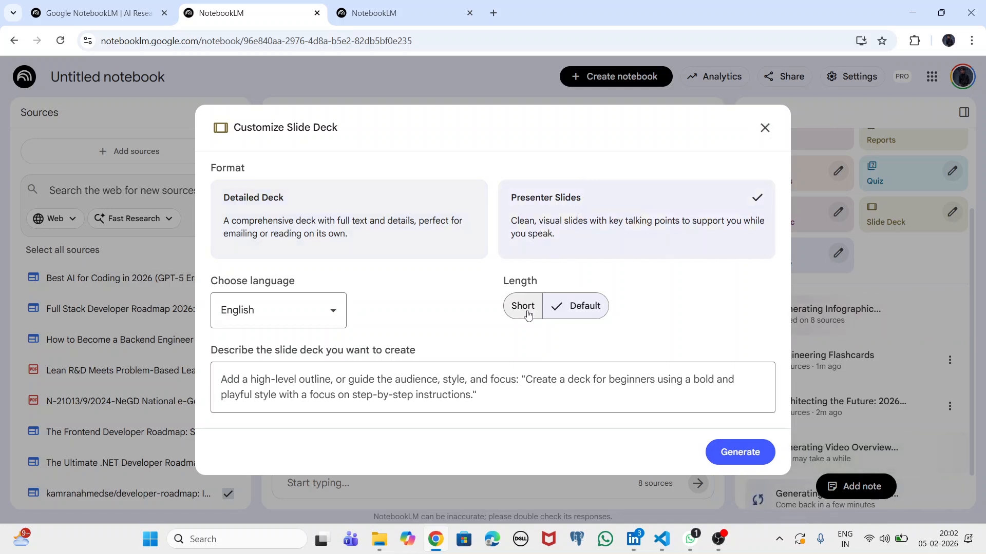
{"action": "left_click", "coordinate": [476, 398]}
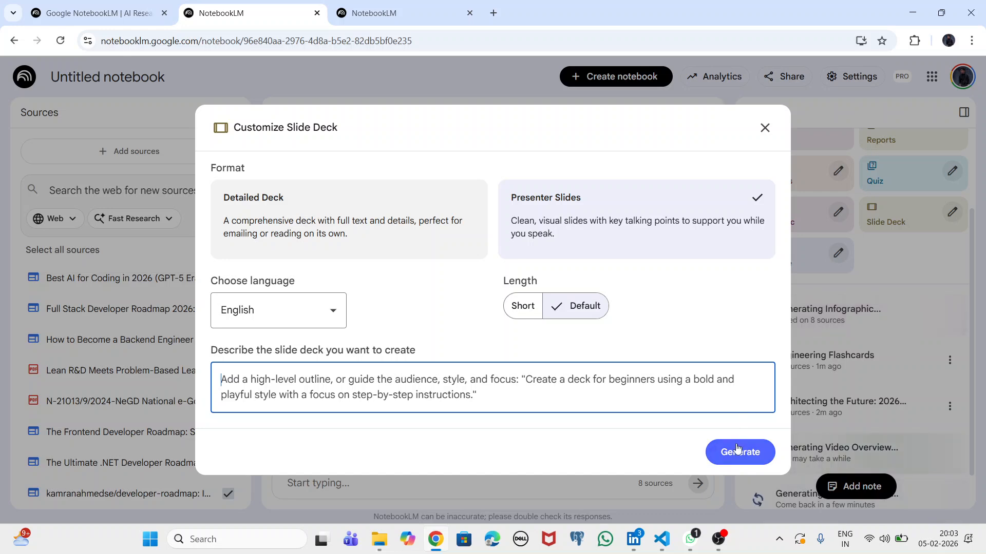
{"action": "left_click", "coordinate": [765, 129]}
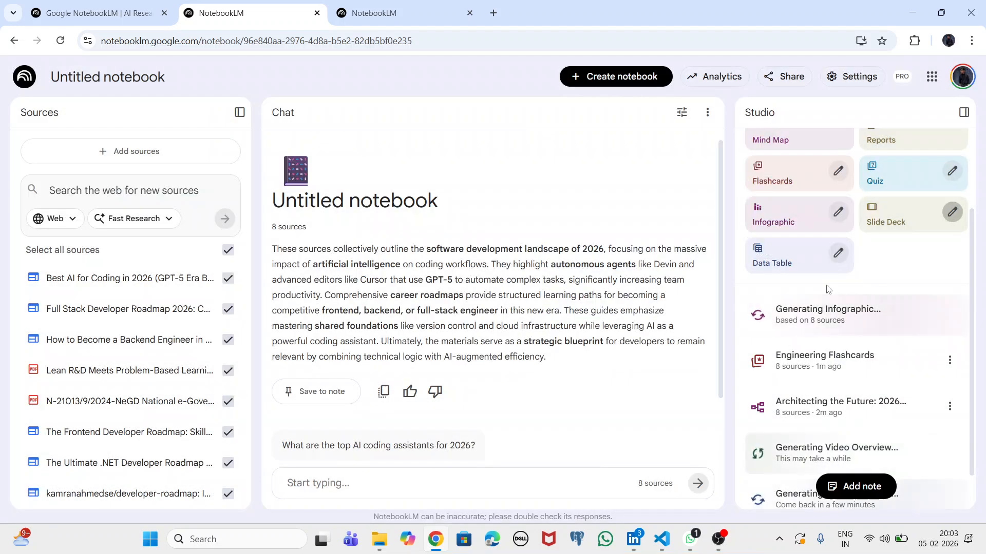
Check the language choices for the data table and generate it in English without a description
{"action": "scroll", "coordinate": [827, 289], "scroll_direction": "down", "scroll_amount": 1}
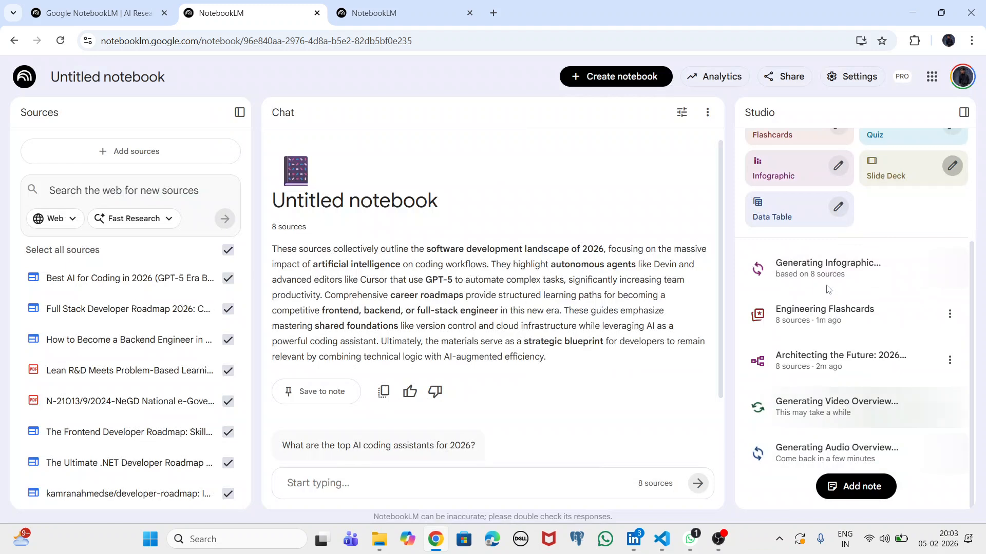
{"action": "left_click", "coordinate": [839, 208]}
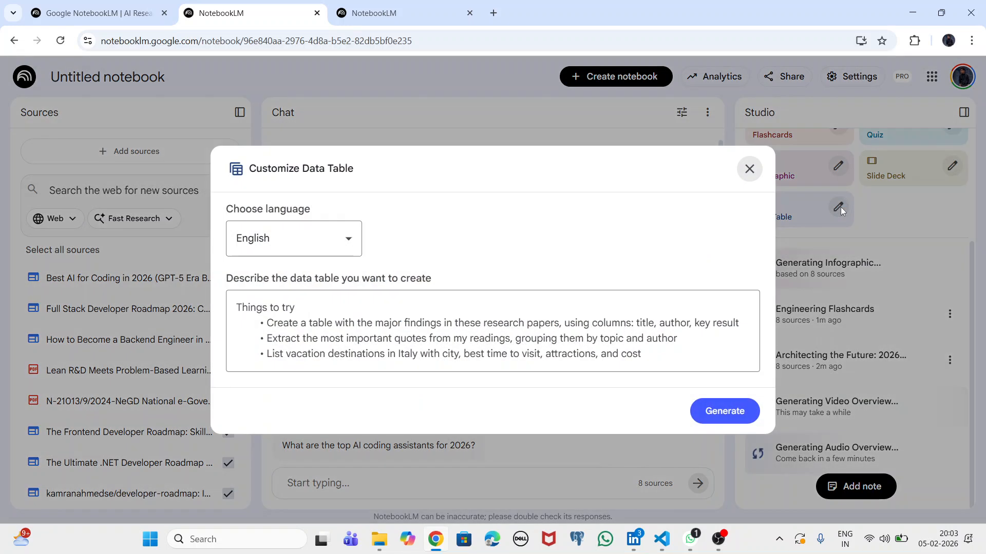
{"action": "left_click", "coordinate": [342, 242]}
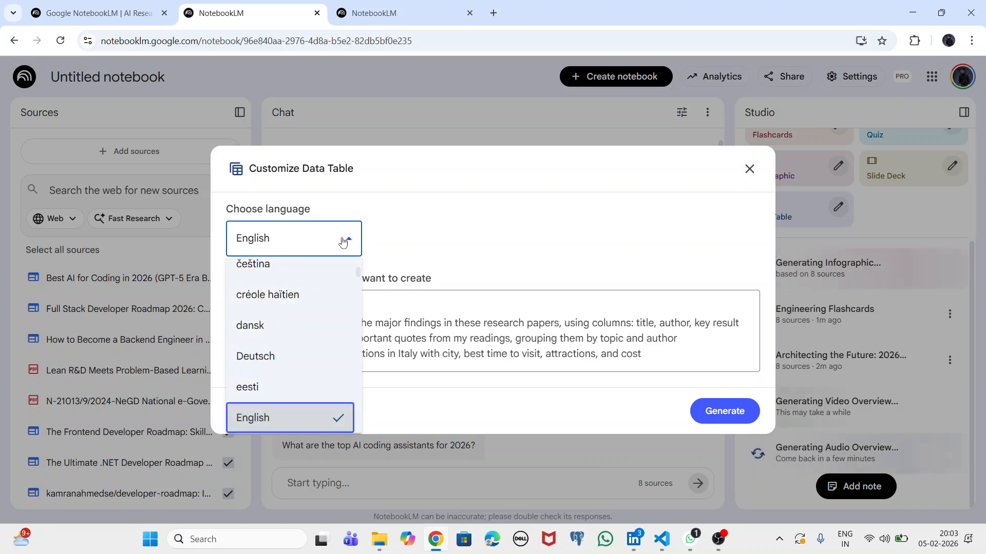
{"action": "left_click", "coordinate": [343, 241]}
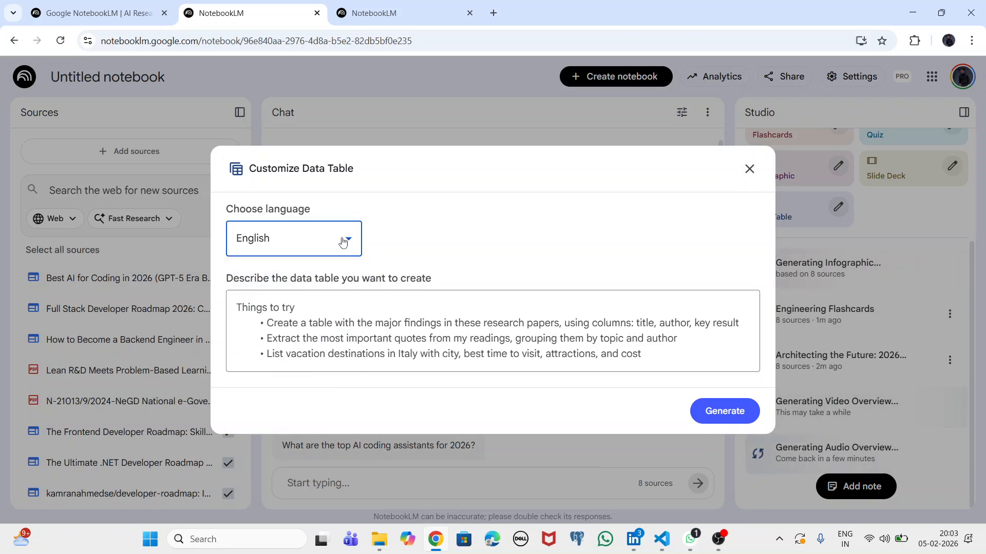
{"action": "left_click", "coordinate": [724, 412]}
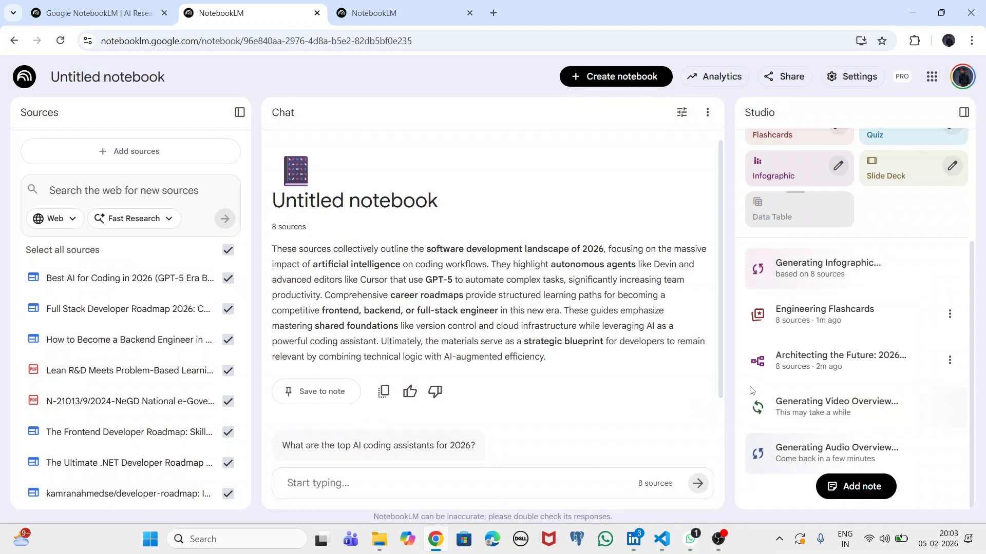
Look over the Studio outputs, open the Engineering Flashcards and reveal the first card's answer
{"action": "scroll", "coordinate": [801, 369], "scroll_direction": "up", "scroll_amount": 3}
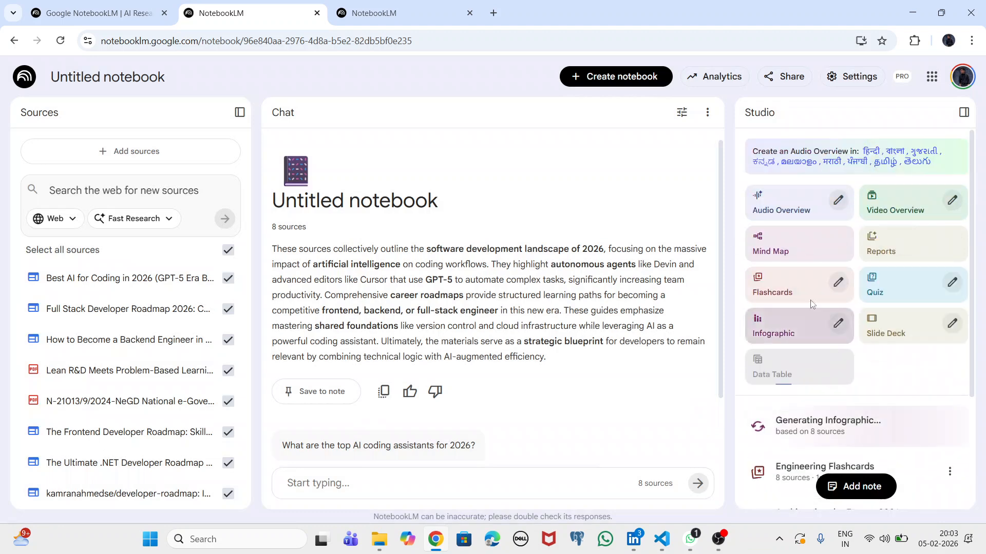
{"action": "scroll", "coordinate": [805, 359], "scroll_direction": "down", "scroll_amount": 2}
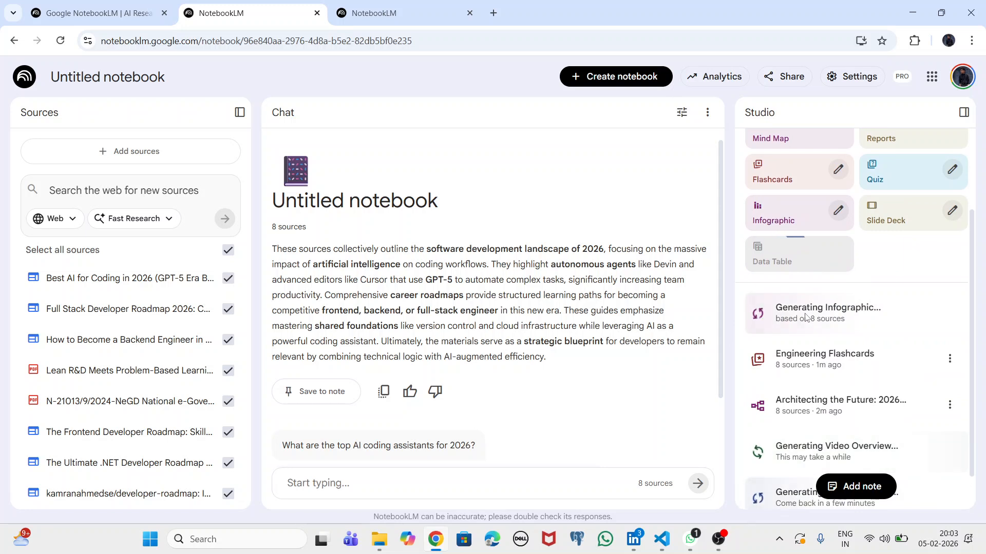
{"action": "scroll", "coordinate": [804, 365], "scroll_direction": "down", "scroll_amount": 1}
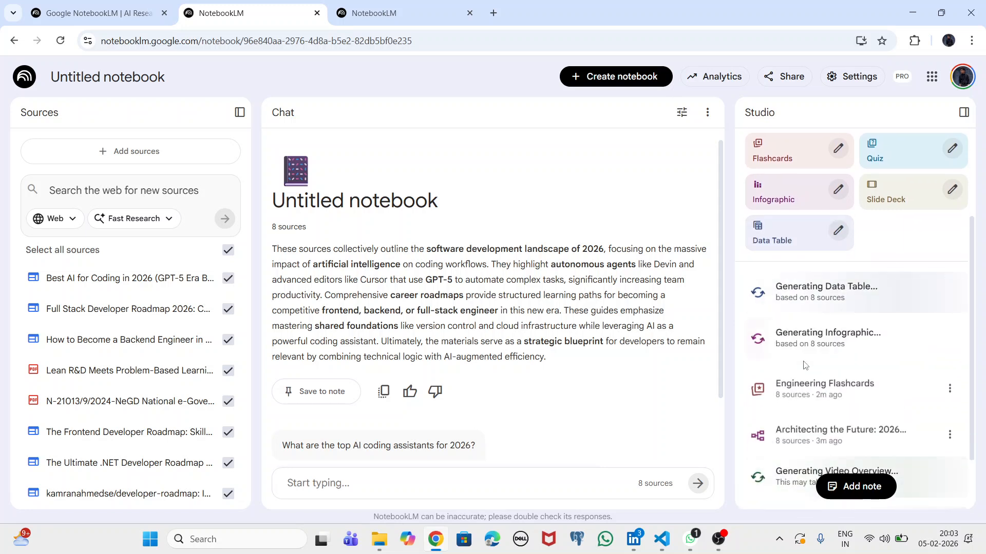
{"action": "scroll", "coordinate": [805, 366], "scroll_direction": "down", "scroll_amount": 1}
{"action": "scroll", "coordinate": [804, 365], "scroll_direction": "down", "scroll_amount": 1}
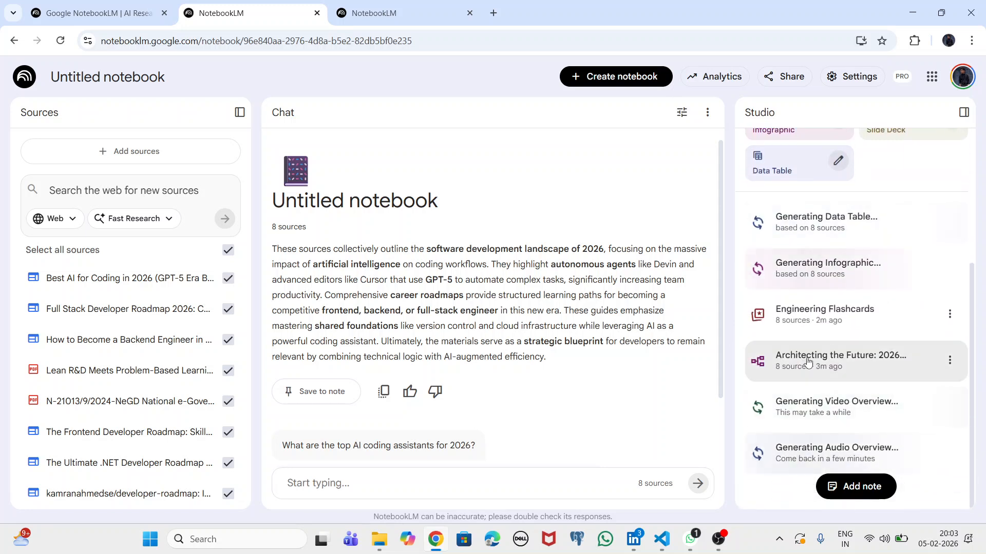
{"action": "left_click", "coordinate": [854, 328]}
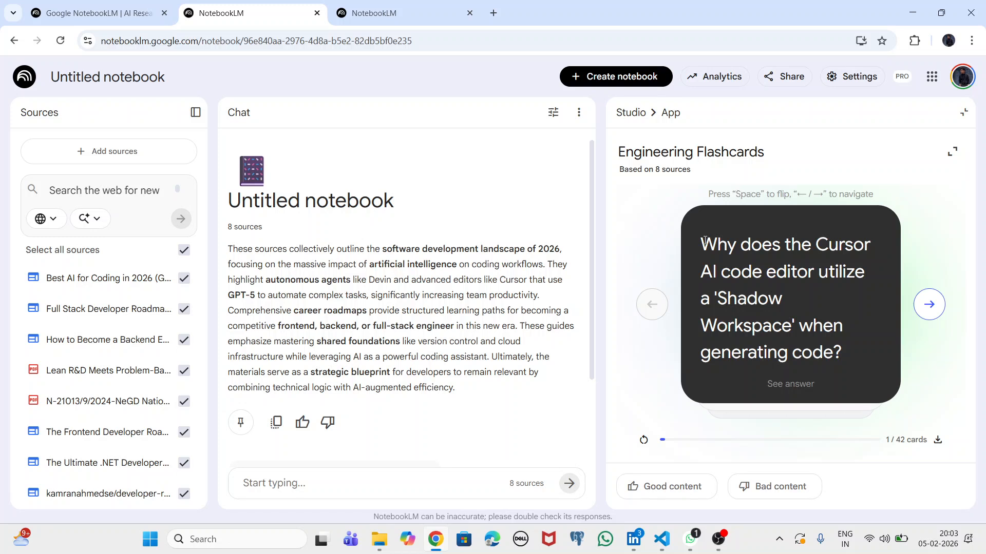
{"action": "left_click", "coordinate": [775, 384]}
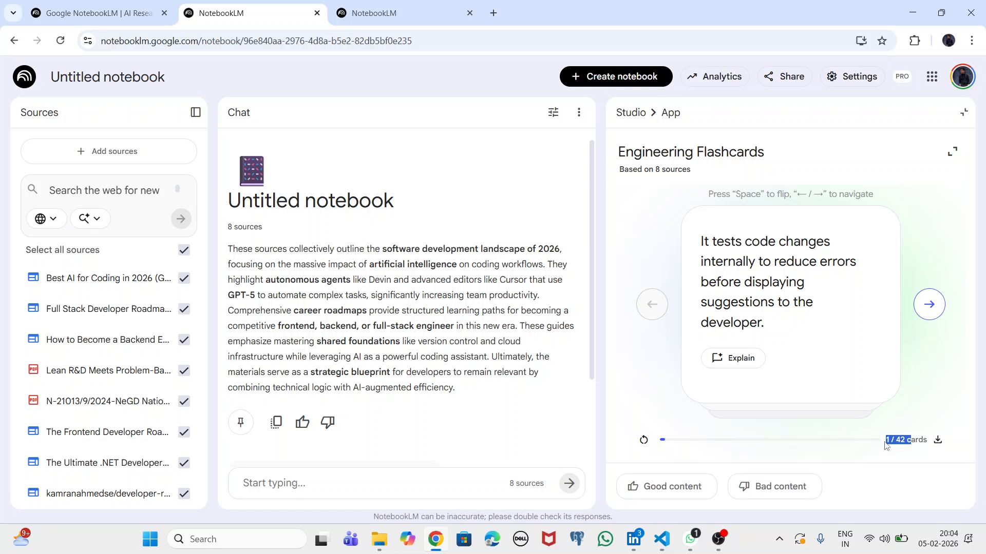
Advance to the sixth flashcard, reveal its answer and return to the Studio outputs
{"action": "left_click", "coordinate": [885, 446]}
{"action": "left_click", "coordinate": [930, 306]}
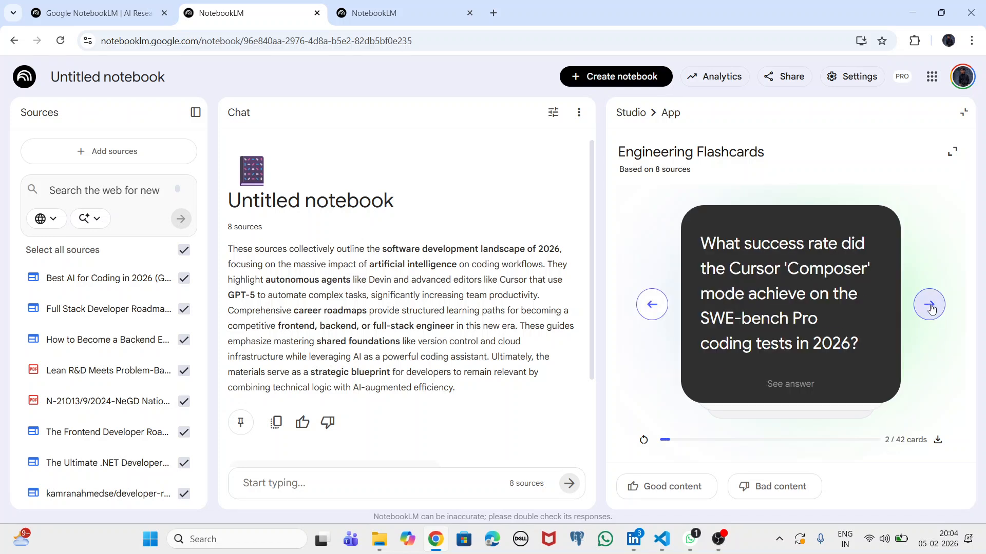
{"action": "left_click", "coordinate": [930, 306]}
{"action": "left_click", "coordinate": [930, 305]}
{"action": "left_click", "coordinate": [930, 306]}
{"action": "left_click", "coordinate": [930, 306]}
{"action": "left_click", "coordinate": [794, 395]}
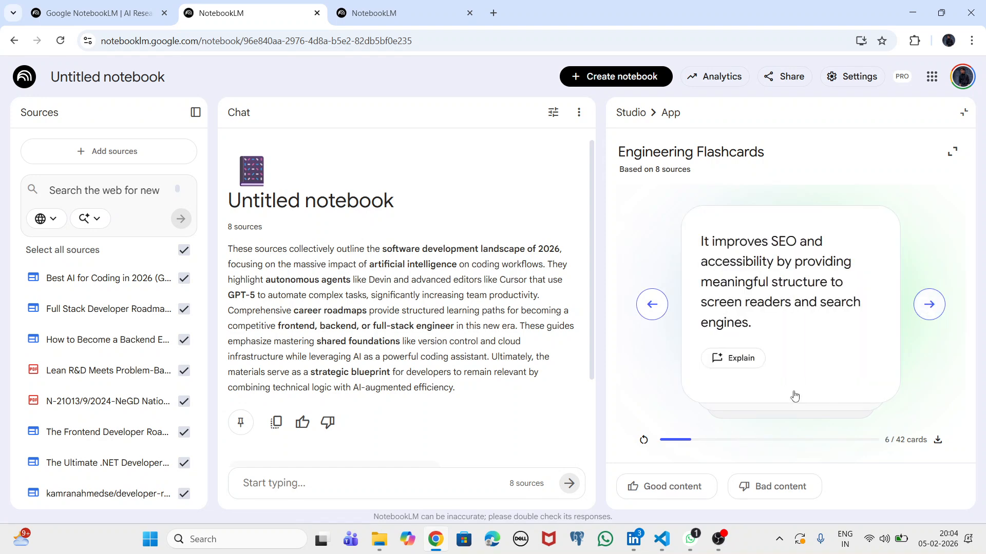
{"action": "left_click", "coordinate": [631, 112]}
Open the Architecting the Future mind map and expand the AI for Coding (GPT-5 Era) branch and its Key Benefits node
{"action": "scroll", "coordinate": [827, 389], "scroll_direction": "down", "scroll_amount": 3}
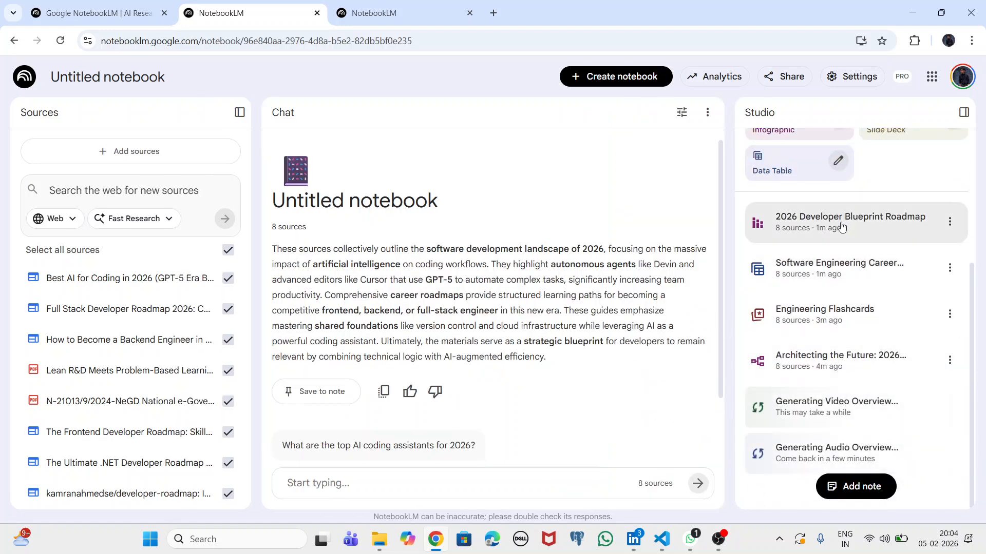
{"action": "left_click", "coordinate": [835, 360]}
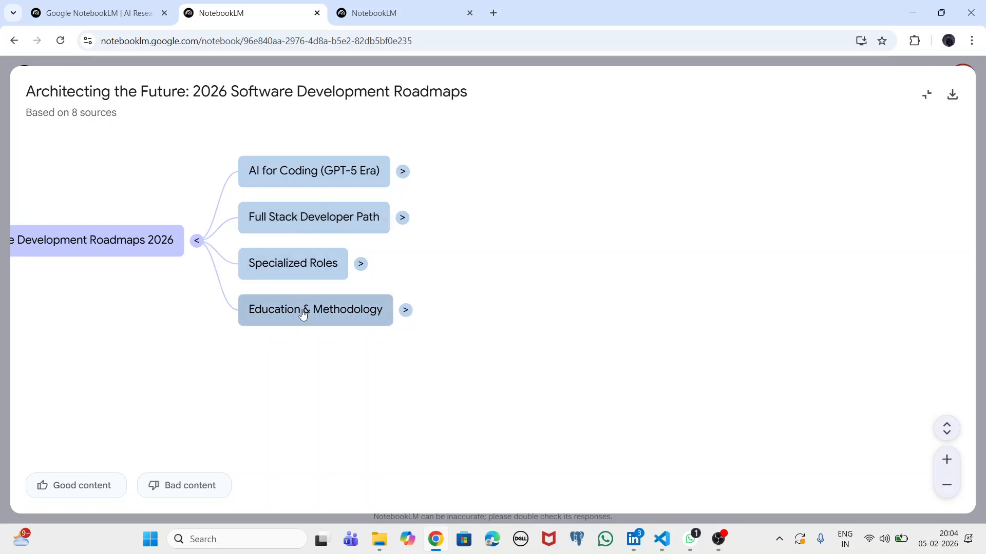
{"action": "left_click", "coordinate": [404, 172]}
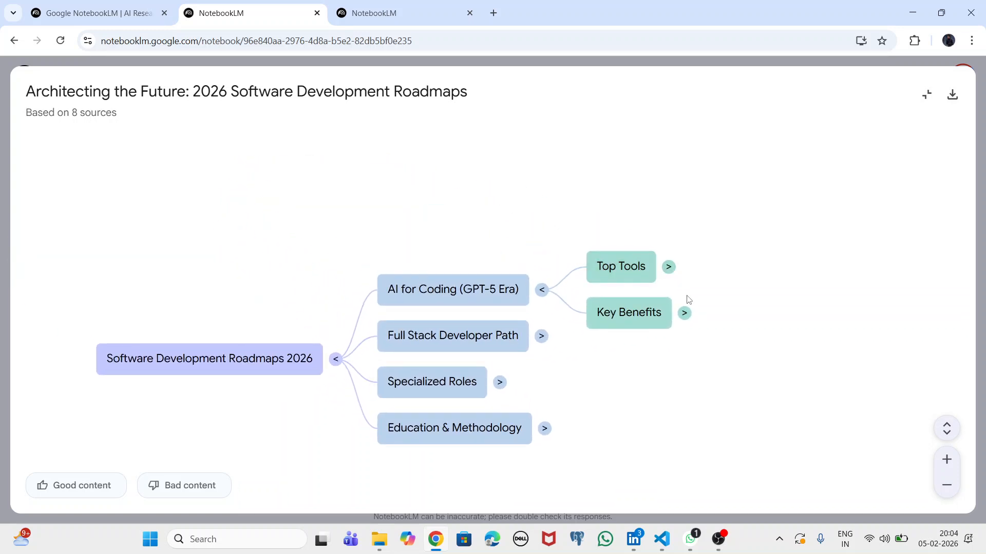
{"action": "left_click", "coordinate": [686, 314]}
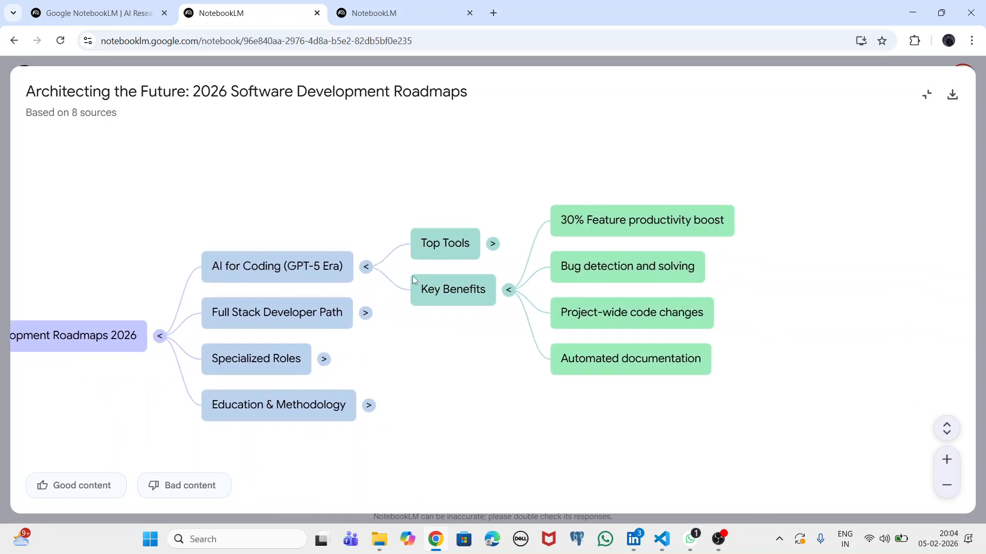
Expand the mind map's Specialized Roles branch and its Backend Engineer node, and return to the Studio outputs
{"action": "left_click", "coordinate": [323, 360]}
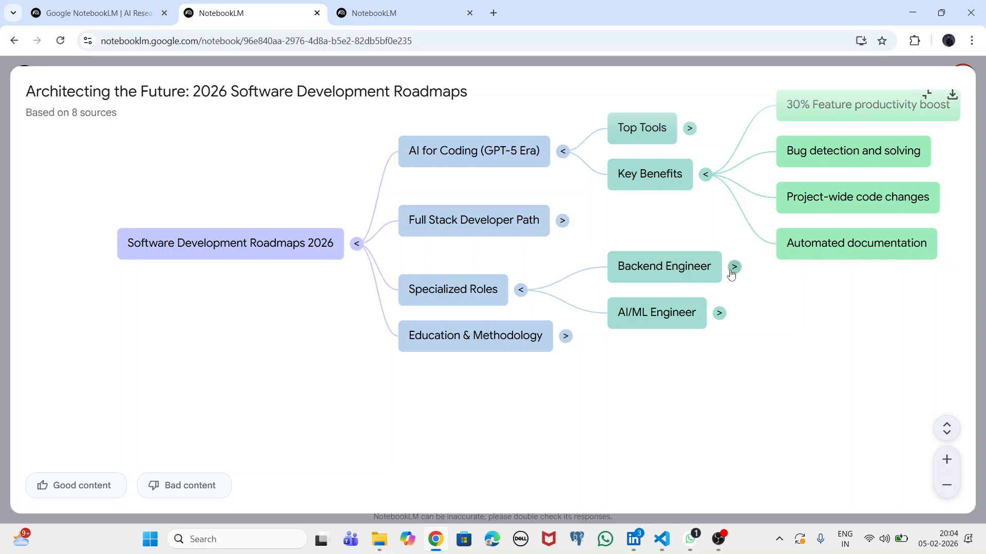
{"action": "left_click", "coordinate": [741, 271]}
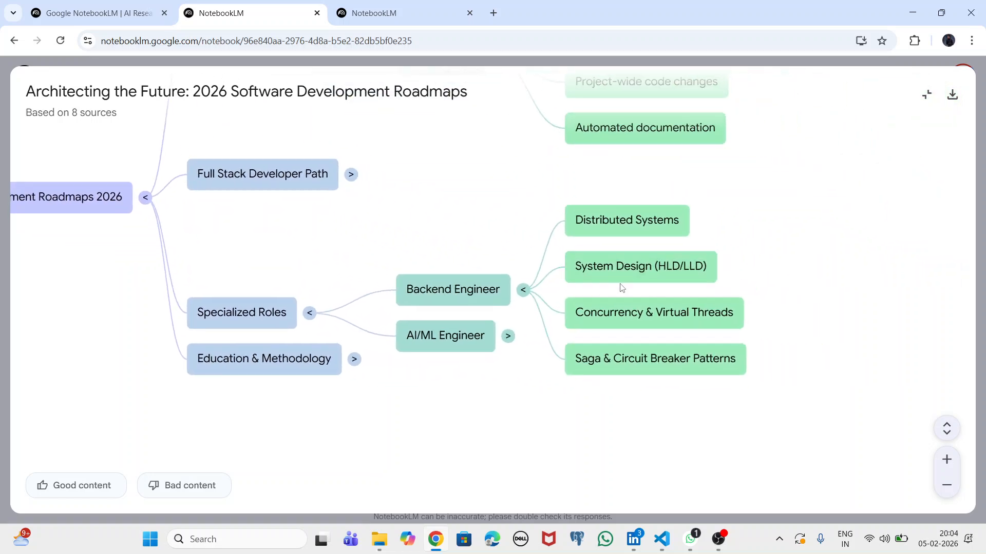
{"action": "left_click", "coordinate": [926, 94]}
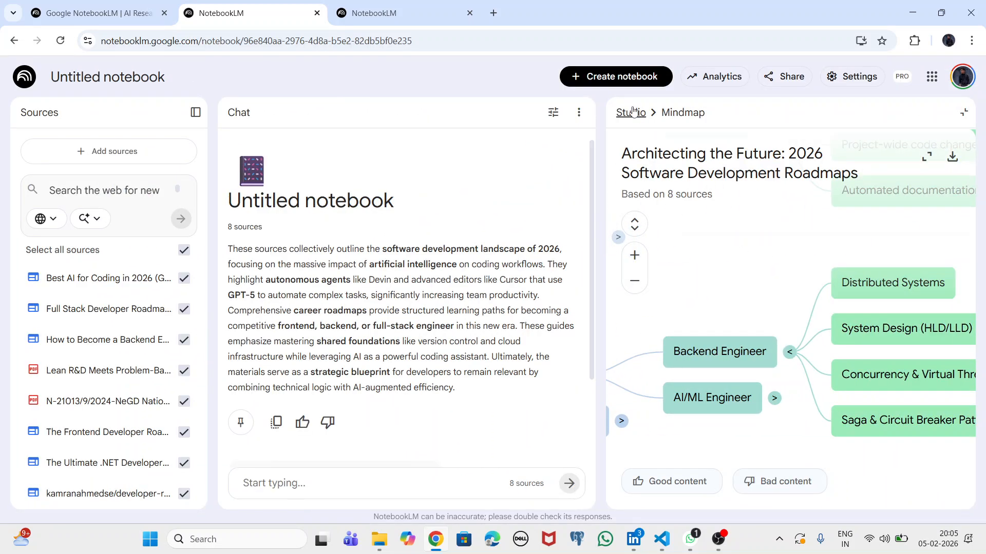
{"action": "left_click", "coordinate": [633, 111]}
Open the 2026 Developer Blueprint Roadmap infographic for viewing
{"action": "scroll", "coordinate": [831, 411], "scroll_direction": "down", "scroll_amount": 5}
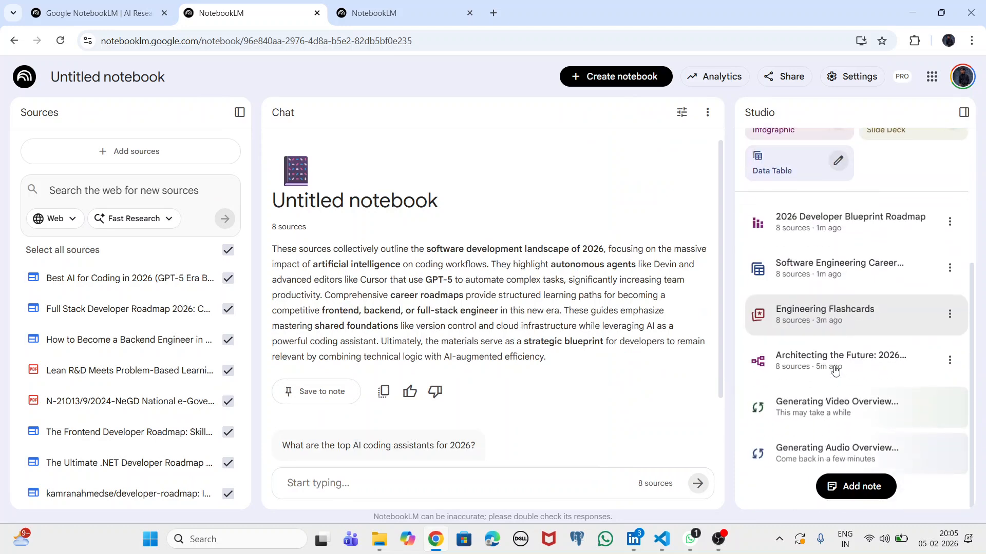
{"action": "left_click", "coordinate": [813, 222]}
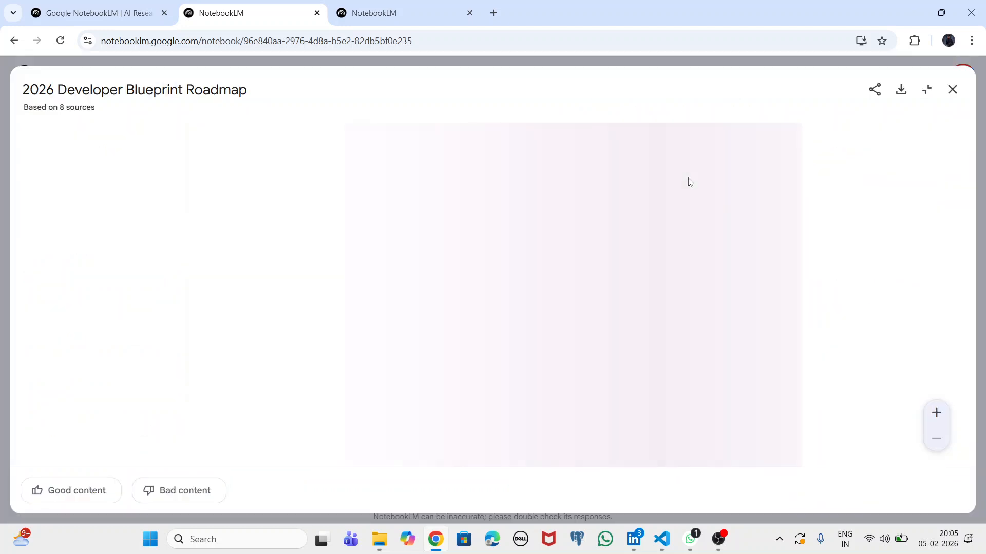